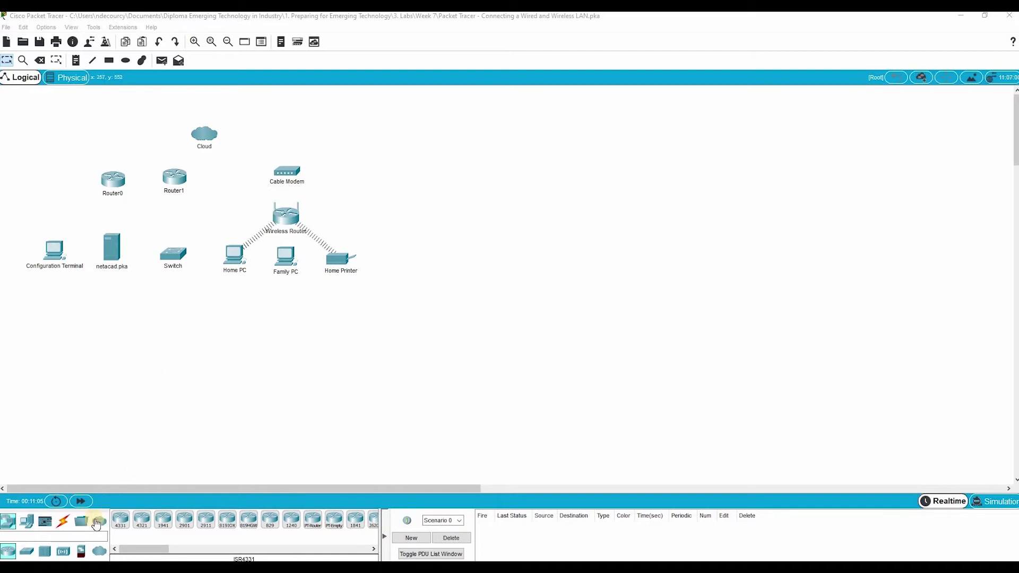
Step: Connect Router0's FastEthernet0/0 port to the Cloud's Ethernet6 port with a copper straight-through cable
click(65, 521)
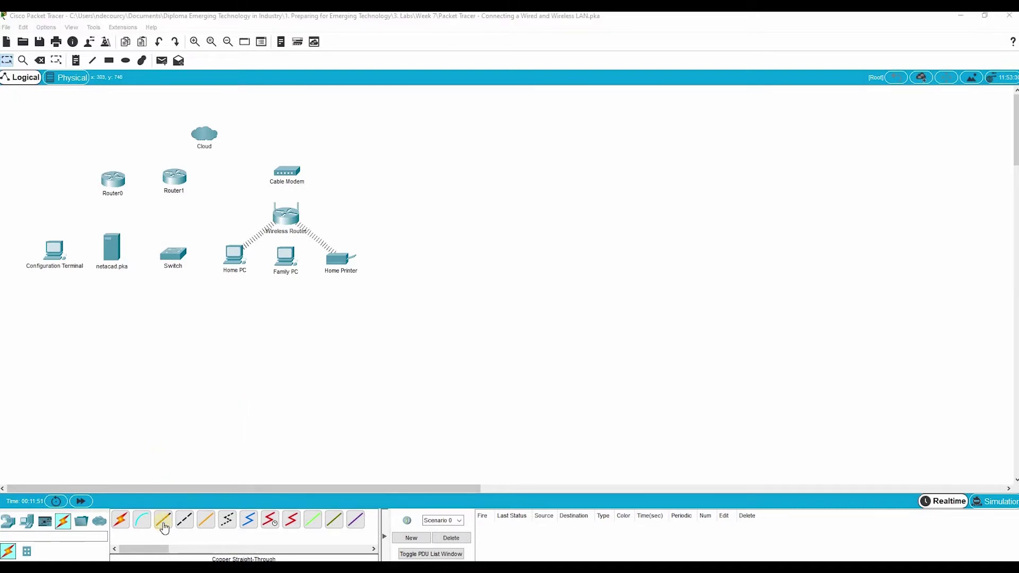
click(164, 526)
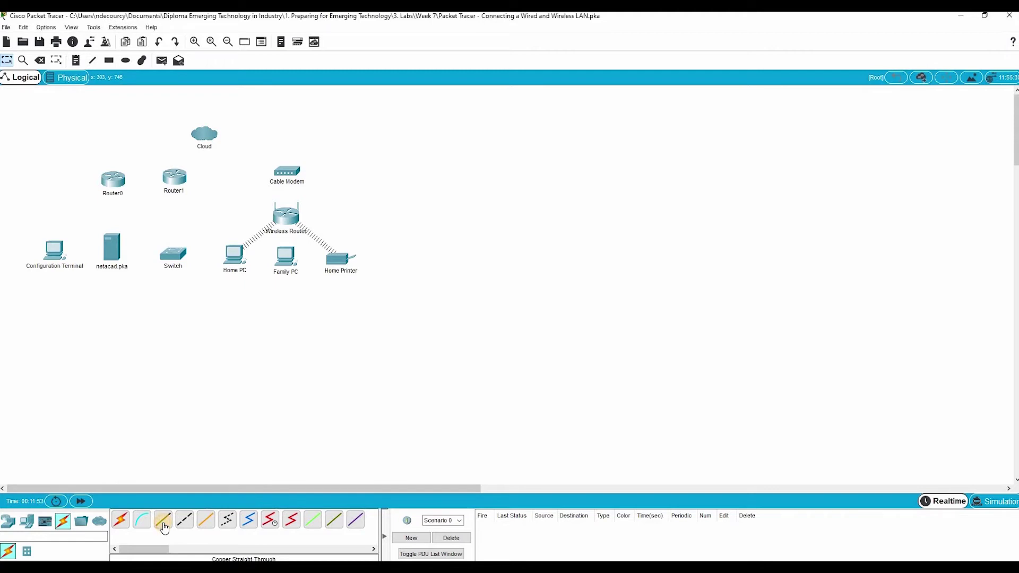
click(113, 181)
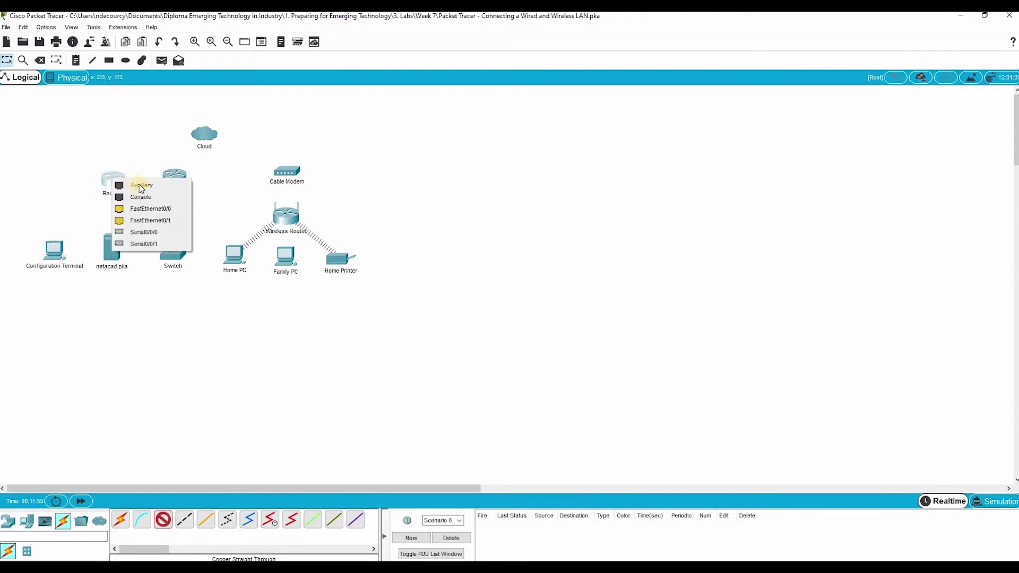
click(163, 211)
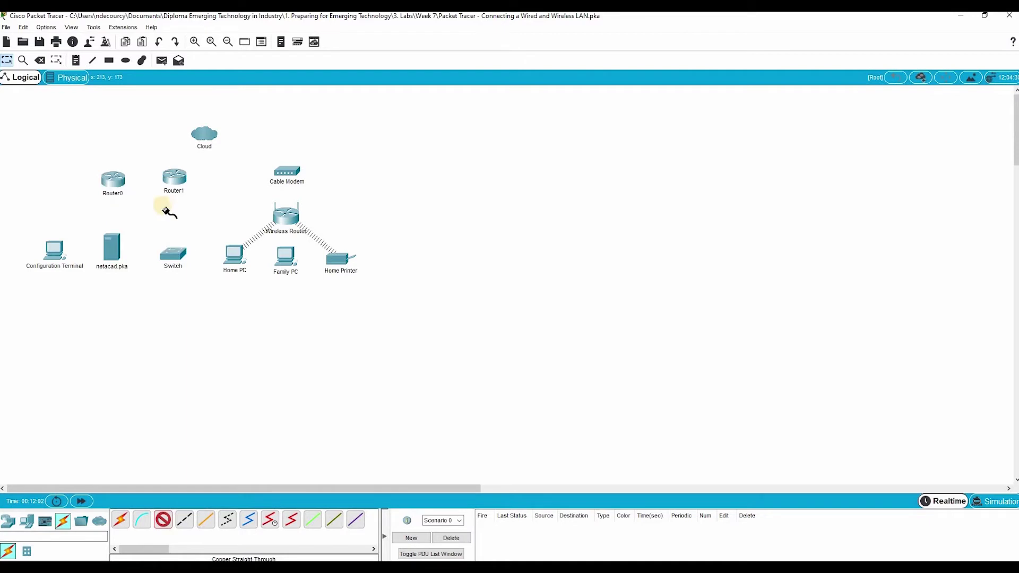
click(203, 135)
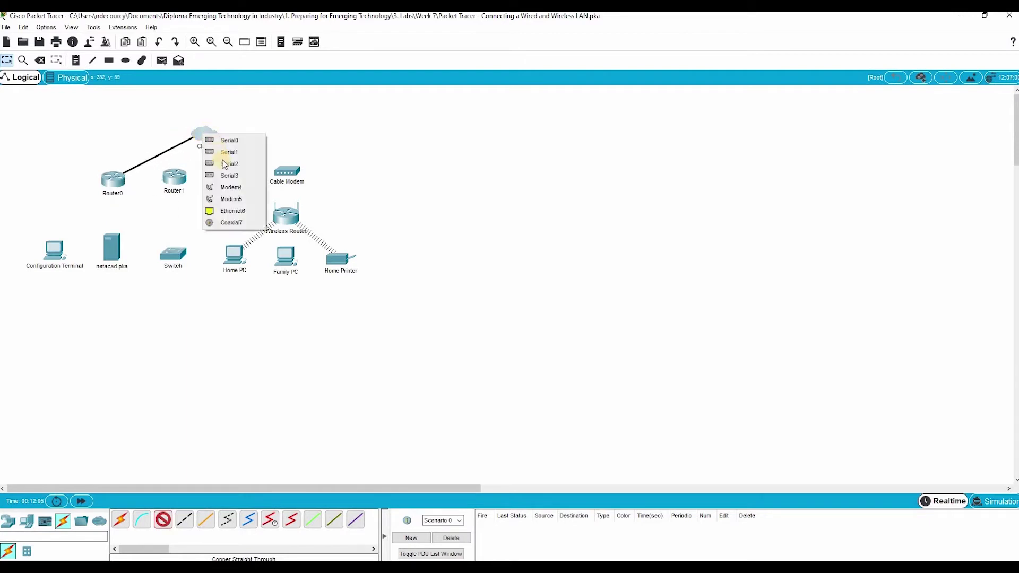
click(234, 212)
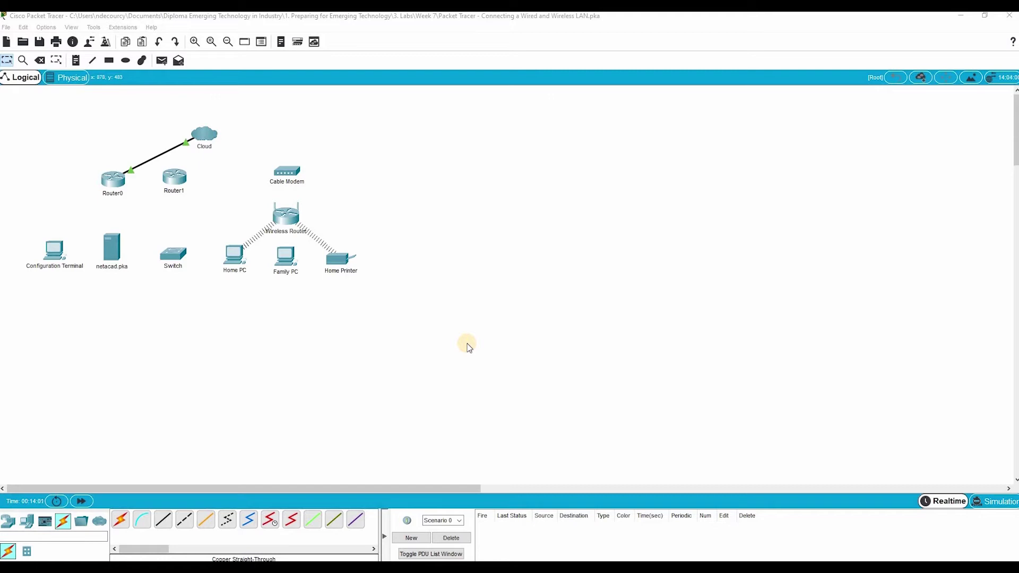
Step: Connect the Cloud's Coaxial7 port to Port 0 of the Cable Modem with a coaxial cable
click(250, 521)
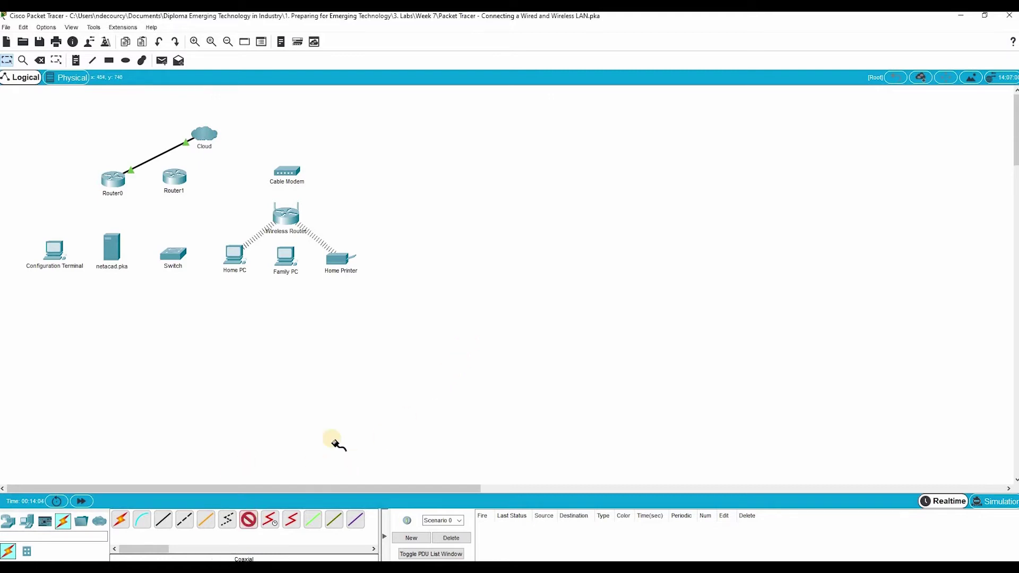
click(207, 135)
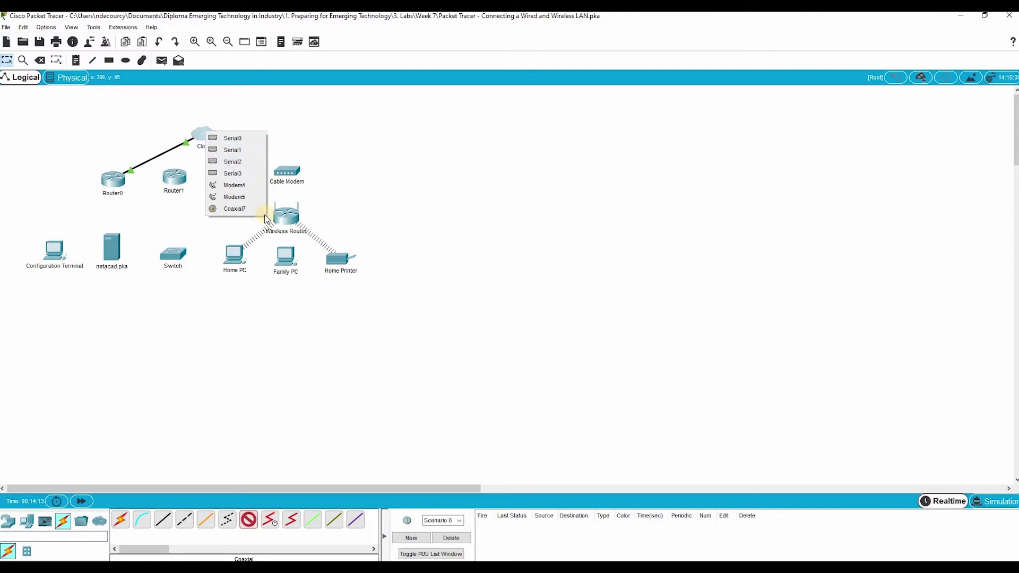
click(229, 208)
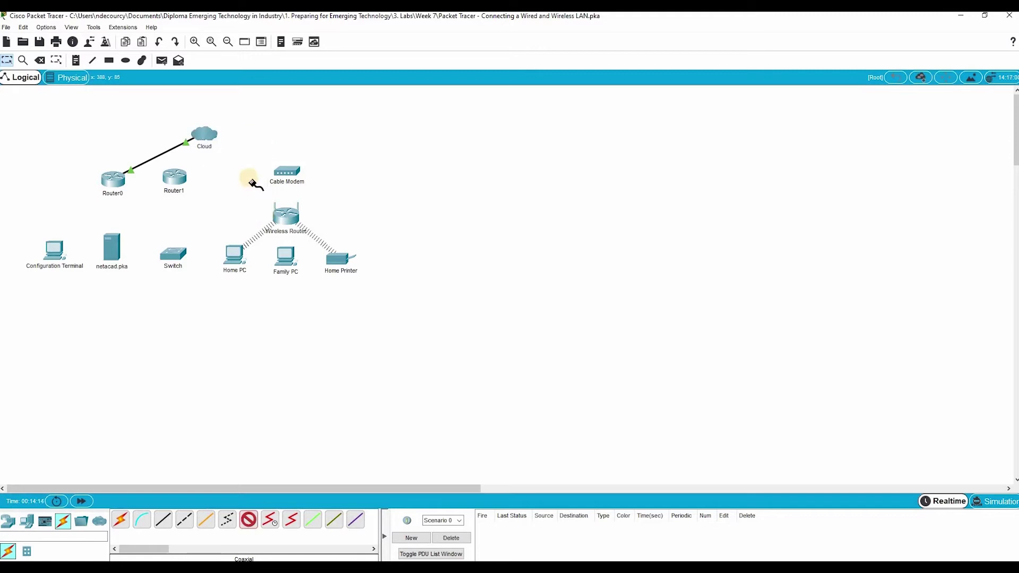
click(284, 171)
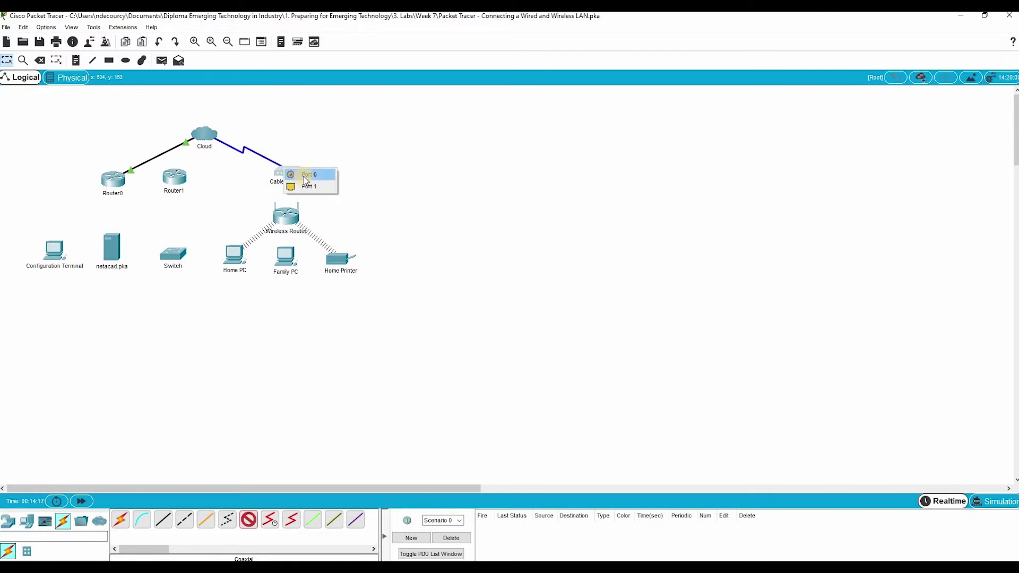
click(305, 177)
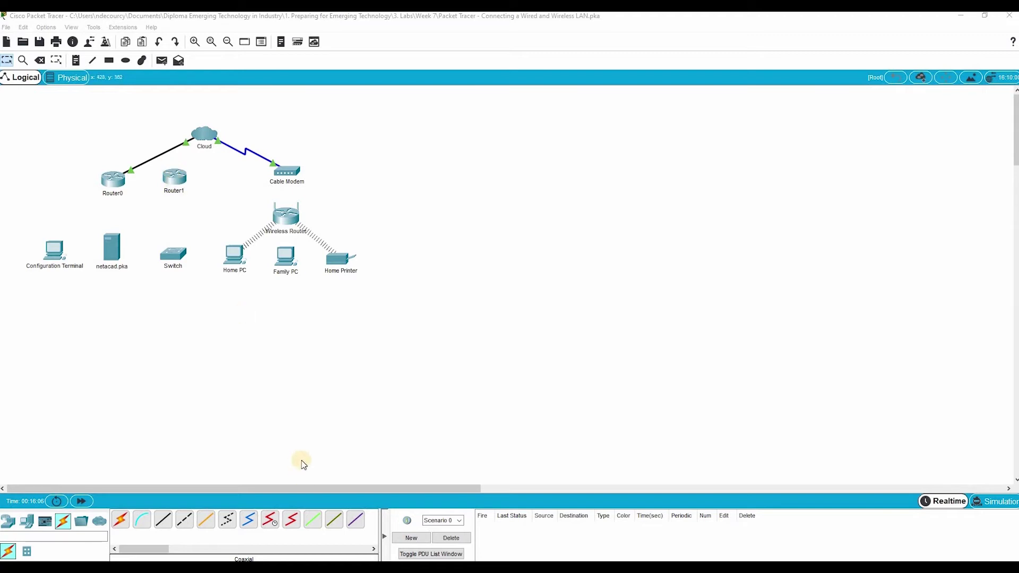
Step: Connect Router0's Serial0/0/0 port to Router1's Serial0/0 port with a Serial DCE cable
click(255, 524)
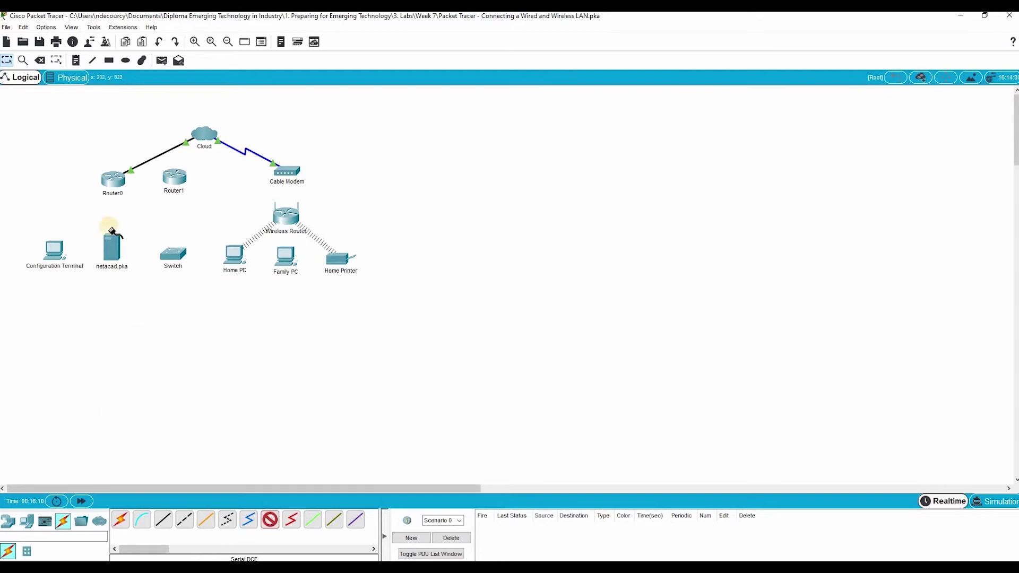
click(112, 176)
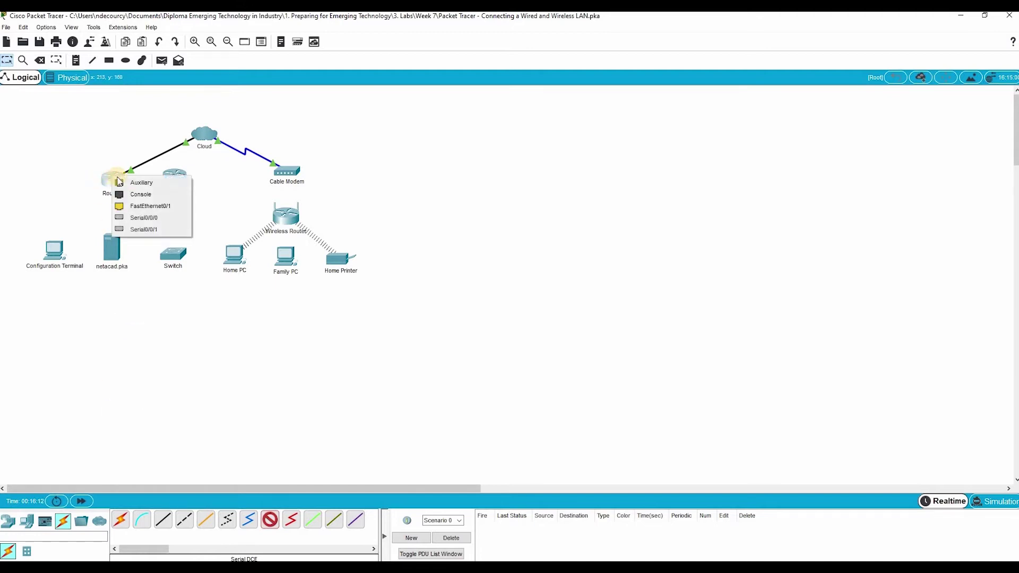
click(147, 218)
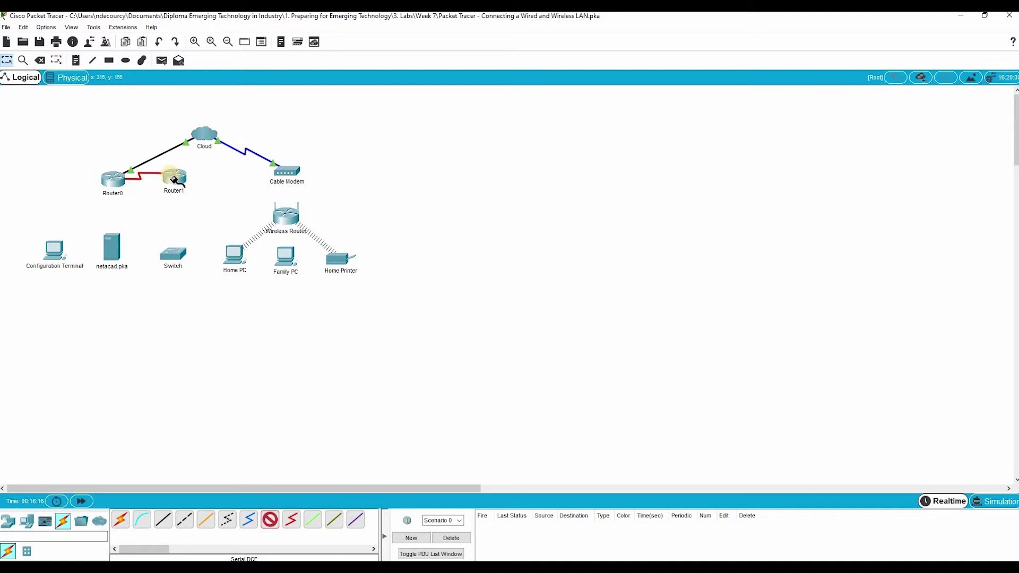
click(174, 180)
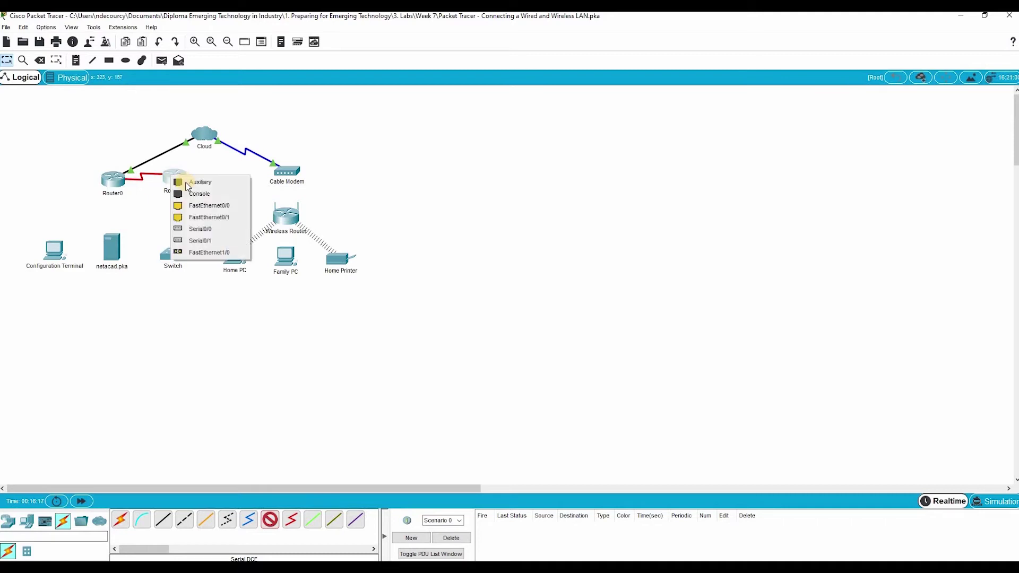
click(196, 230)
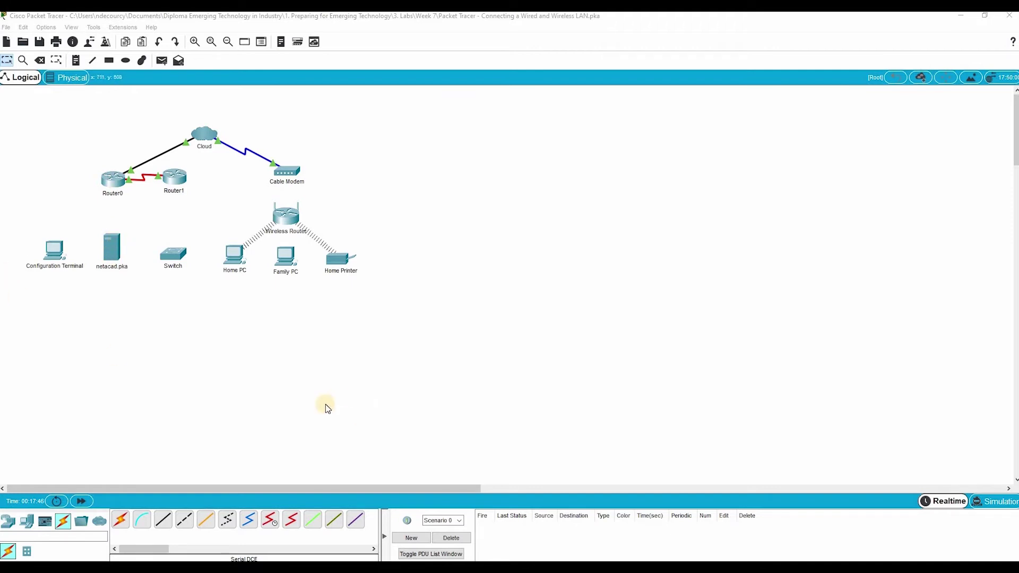
Step: Try to attach a fiber cable to Router0's FastEthernet0/1 port and to its Serial0/0/1 port
click(206, 520)
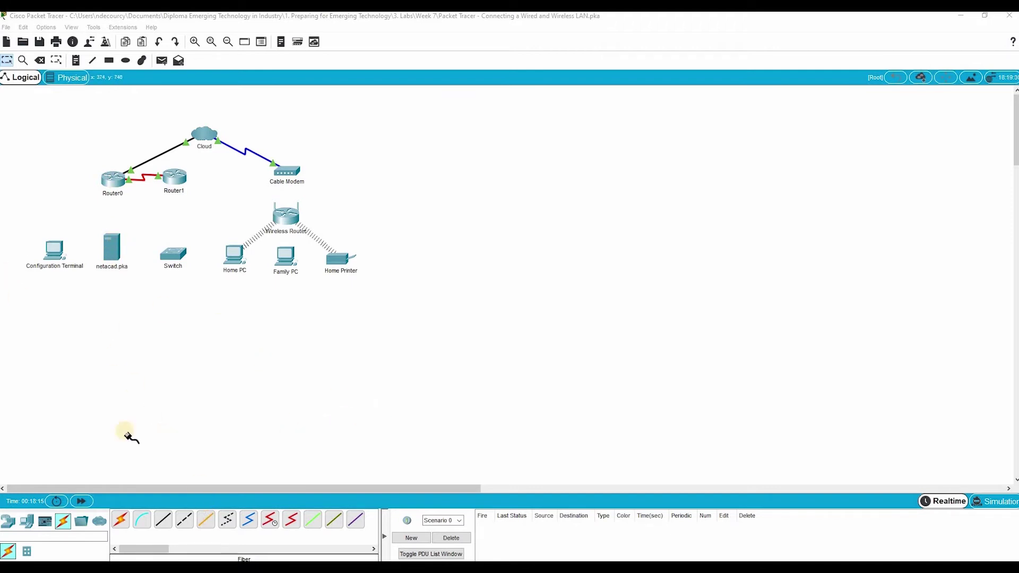
click(119, 183)
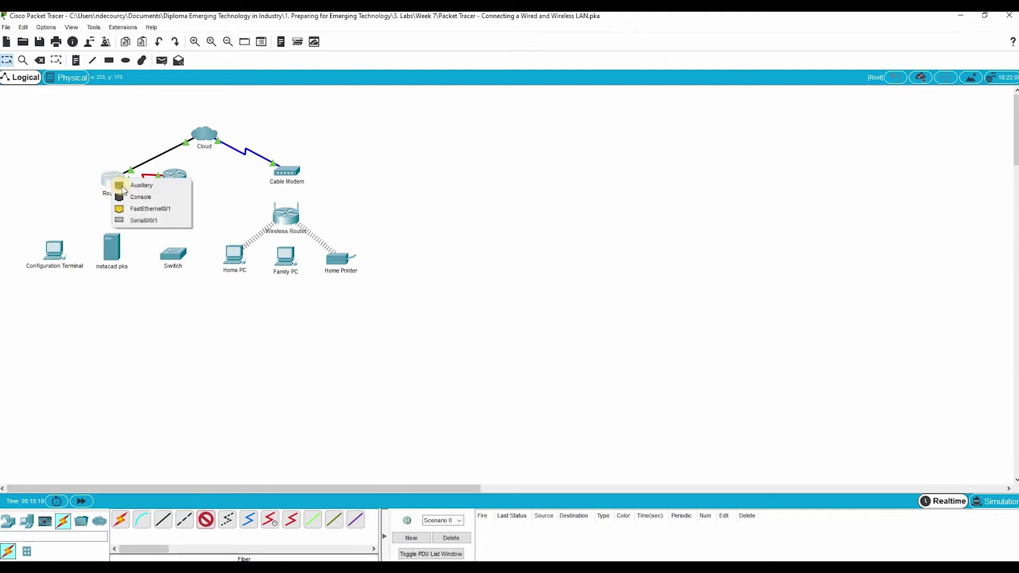
click(135, 211)
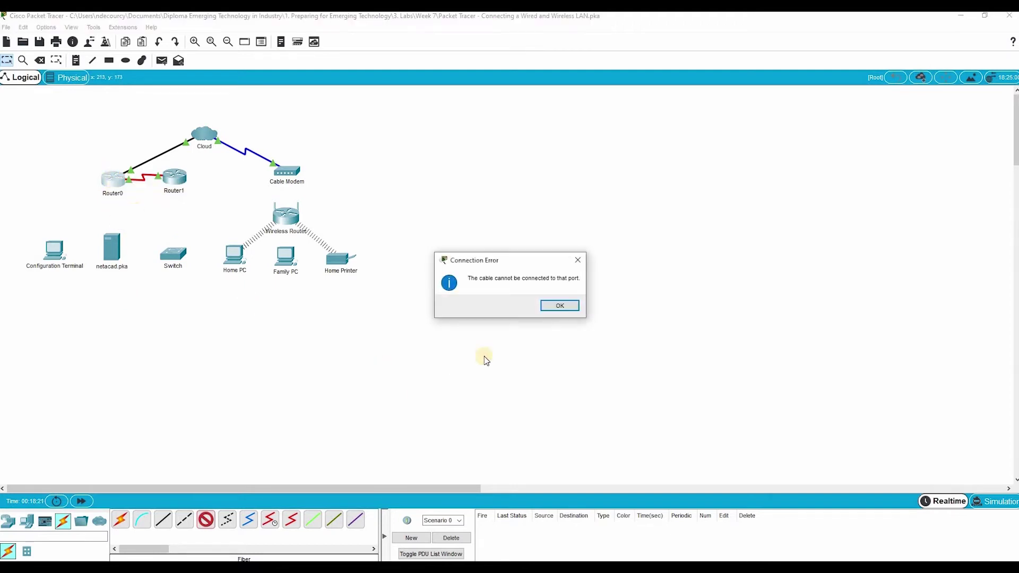
click(568, 307)
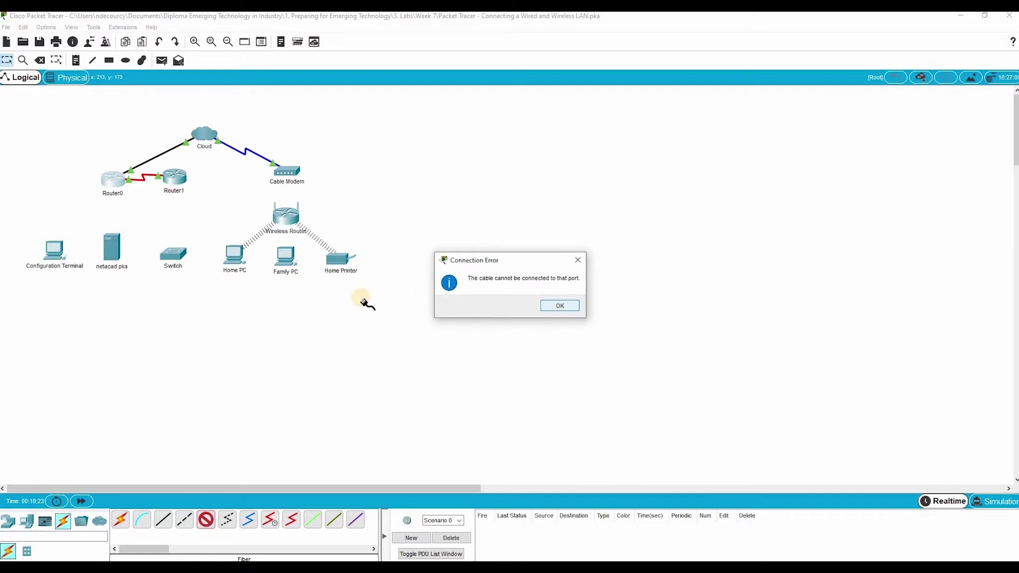
click(112, 184)
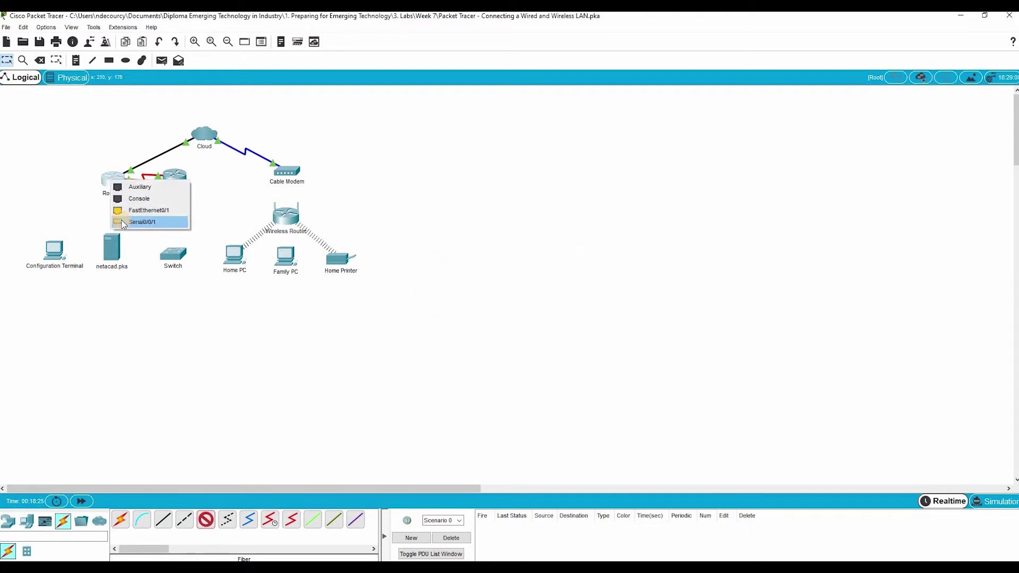
click(134, 220)
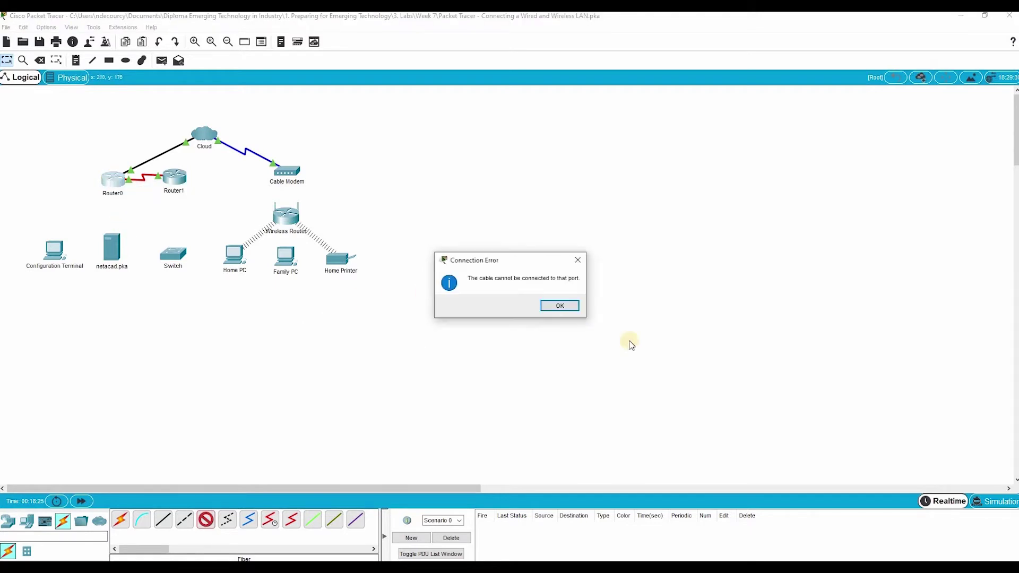
click(558, 306)
click(208, 520)
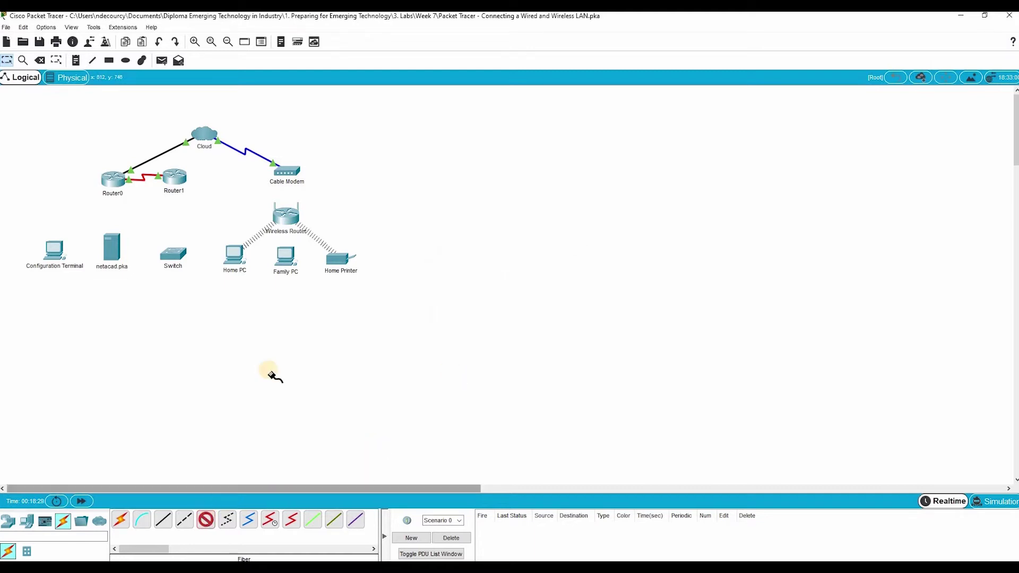
Step: Connect Router0's FastEthernet0/1 port to the netacad.pka server's FastEthernet0 port with a copper cross-over cable
click(192, 523)
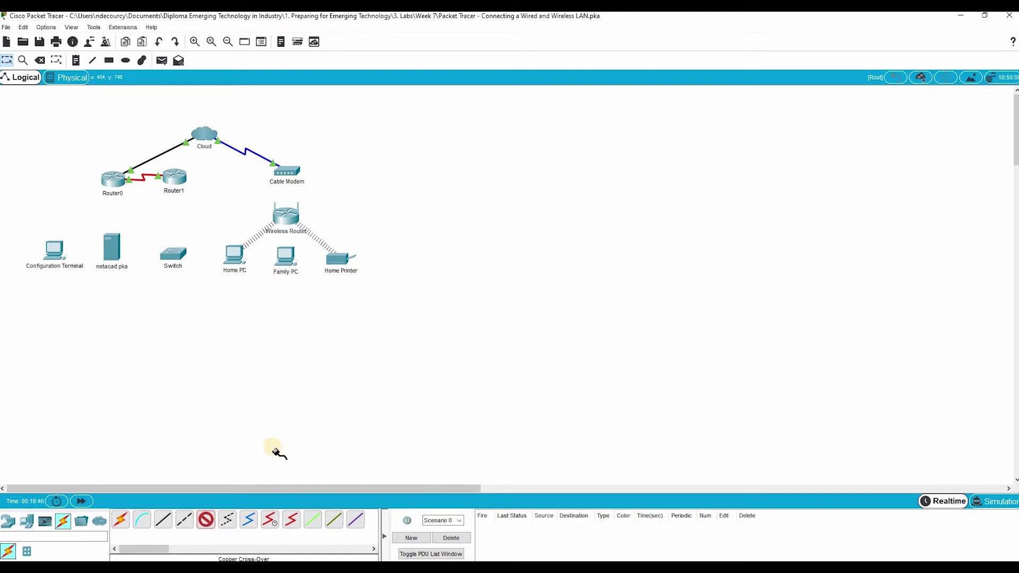
click(109, 180)
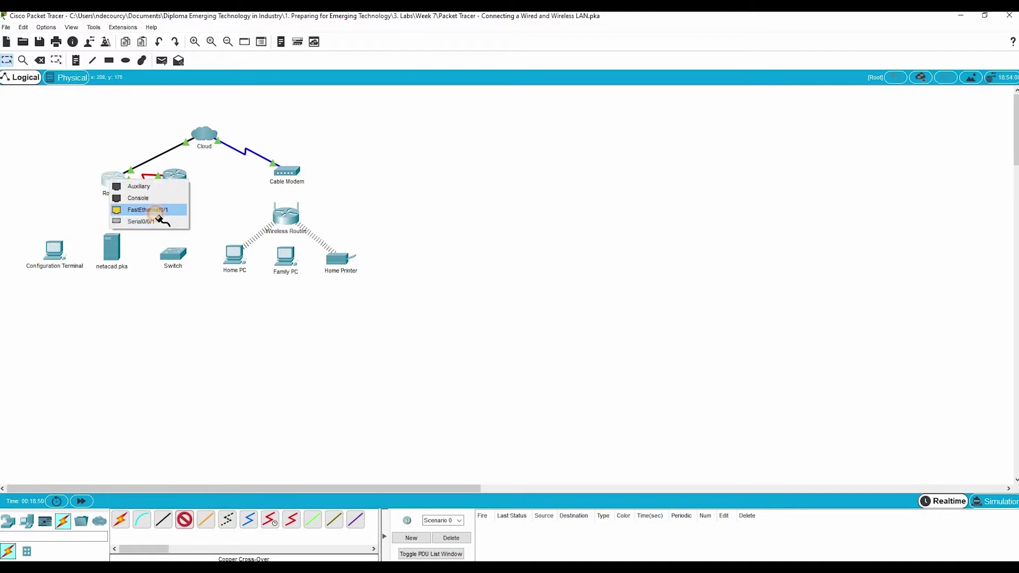
click(152, 210)
click(111, 245)
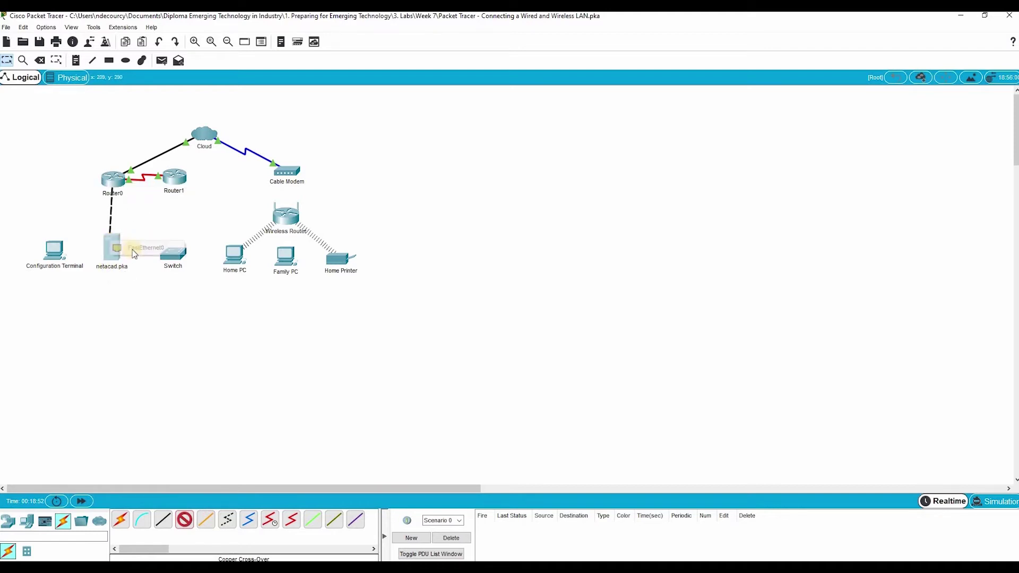
click(135, 247)
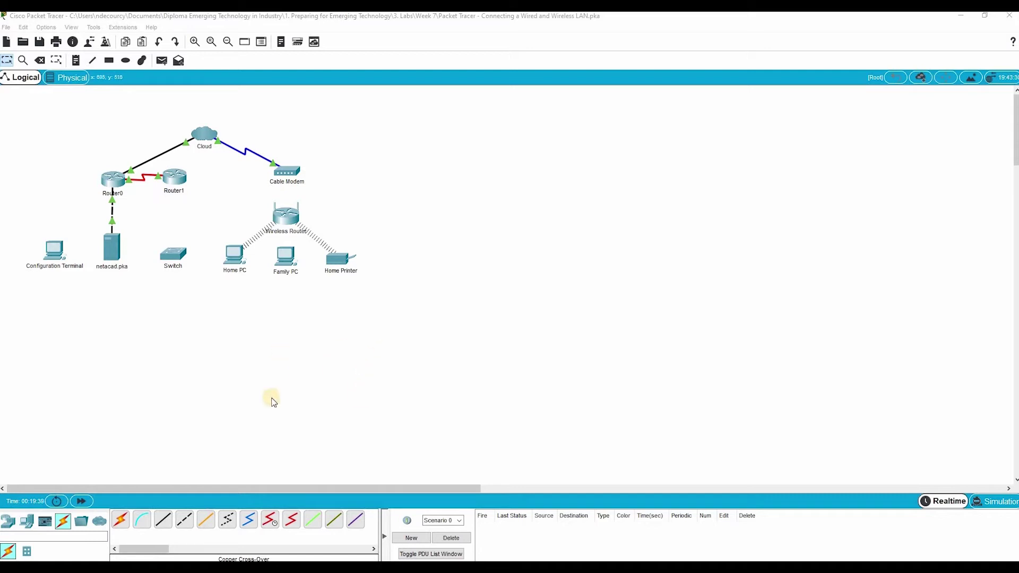
Step: Connect the Configuration Terminal's RS 232 port to Router0's Console port with a console cable
click(145, 527)
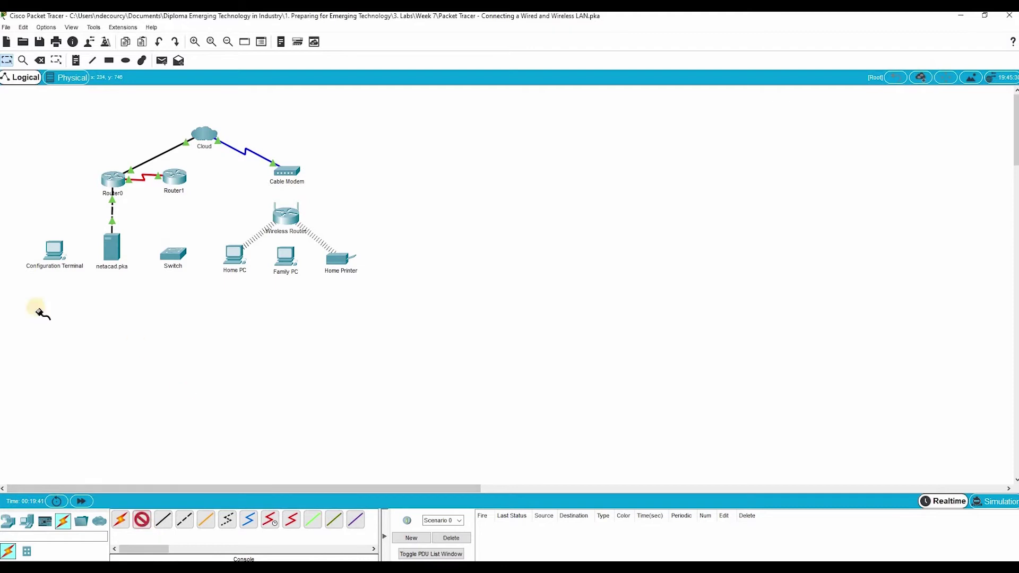
click(53, 244)
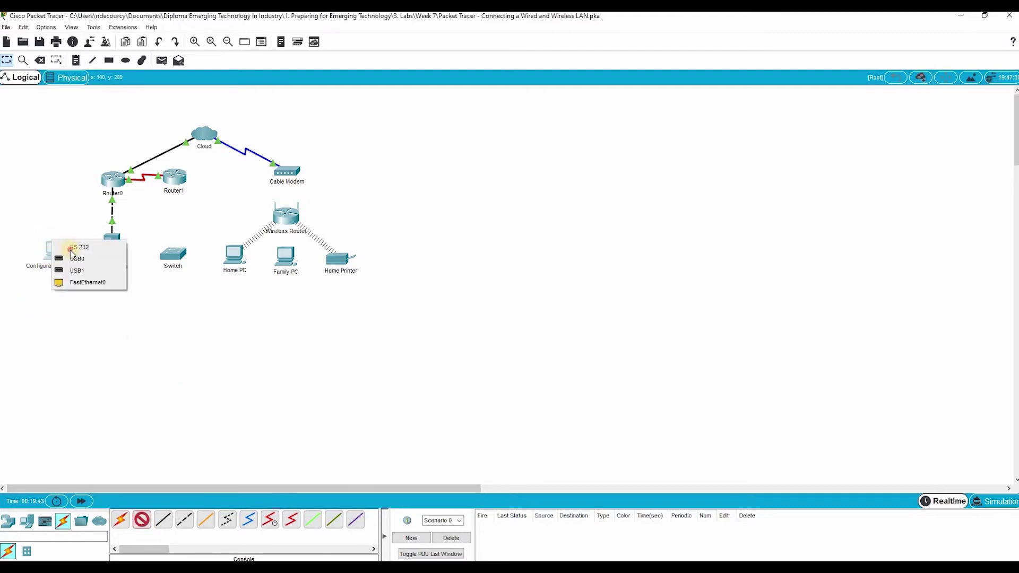
click(75, 244)
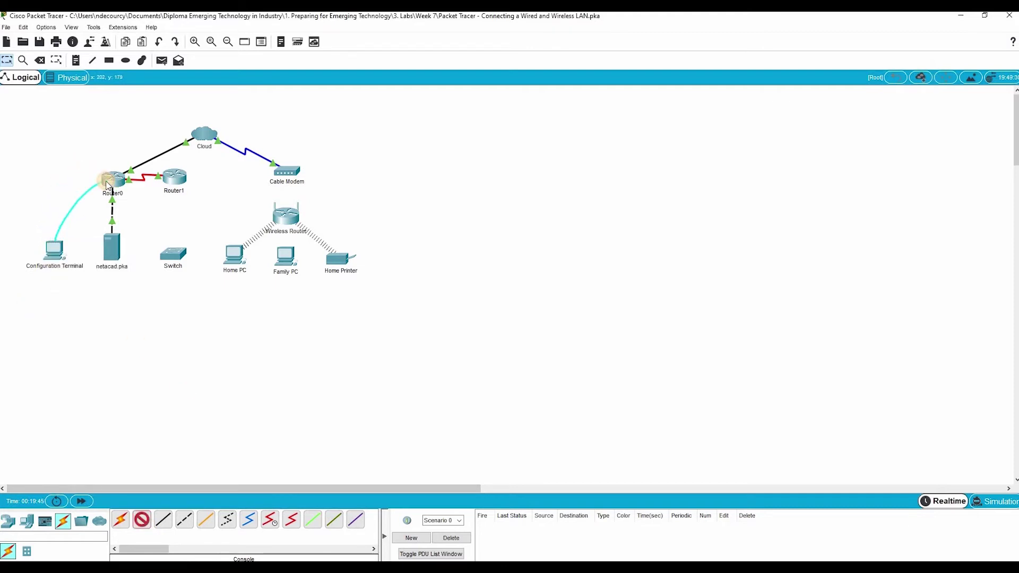
click(107, 183)
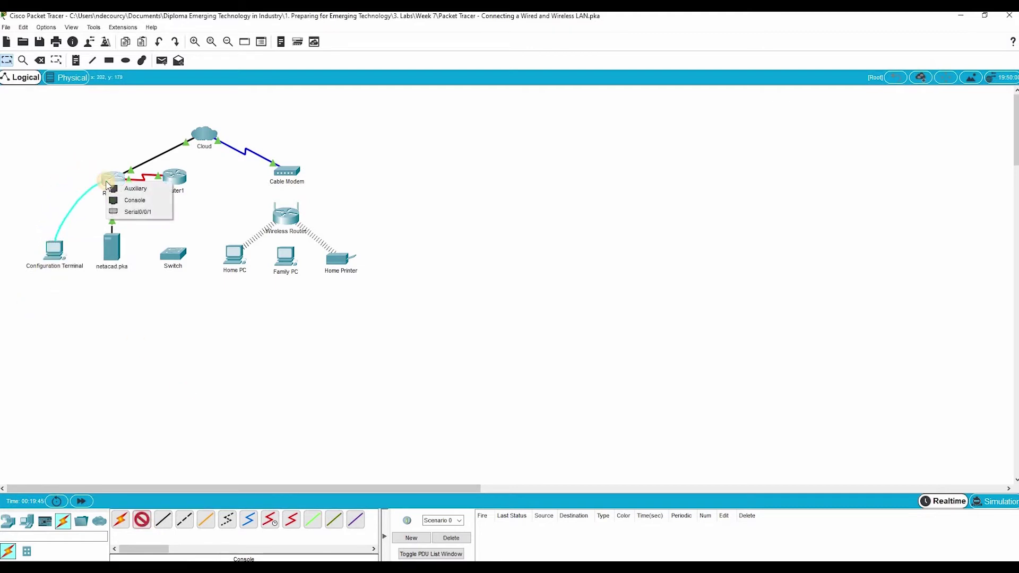
click(142, 202)
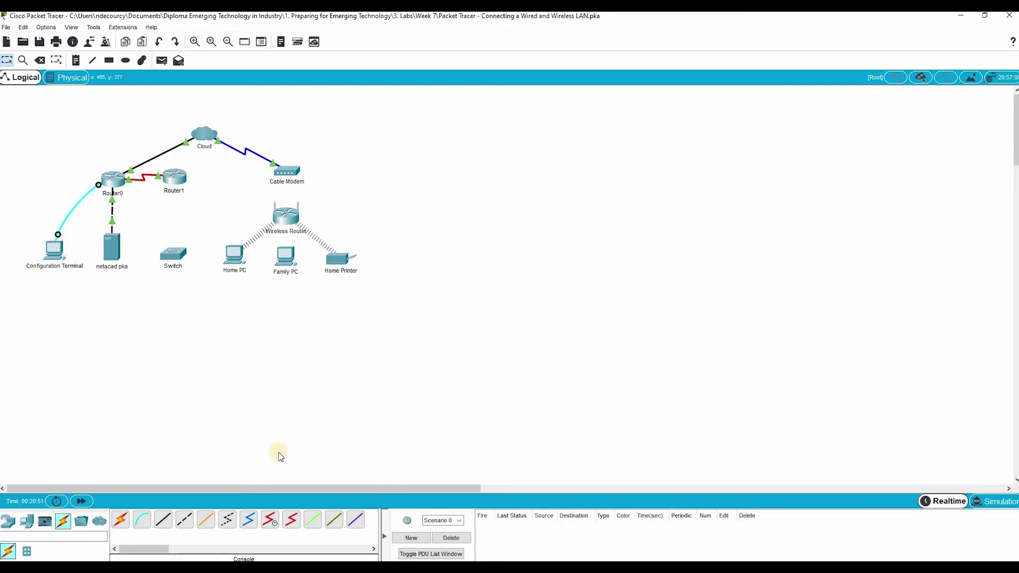
Step: Connect Router1's FastEthernet1/0 port to the Switch's FastEthernet0/1 port with a fiber cable
click(206, 526)
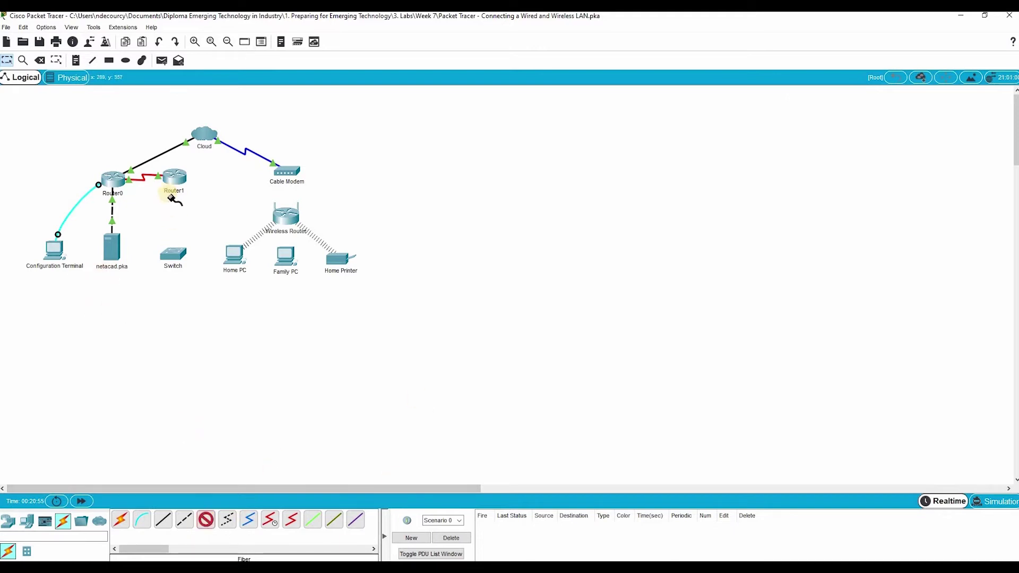
click(171, 180)
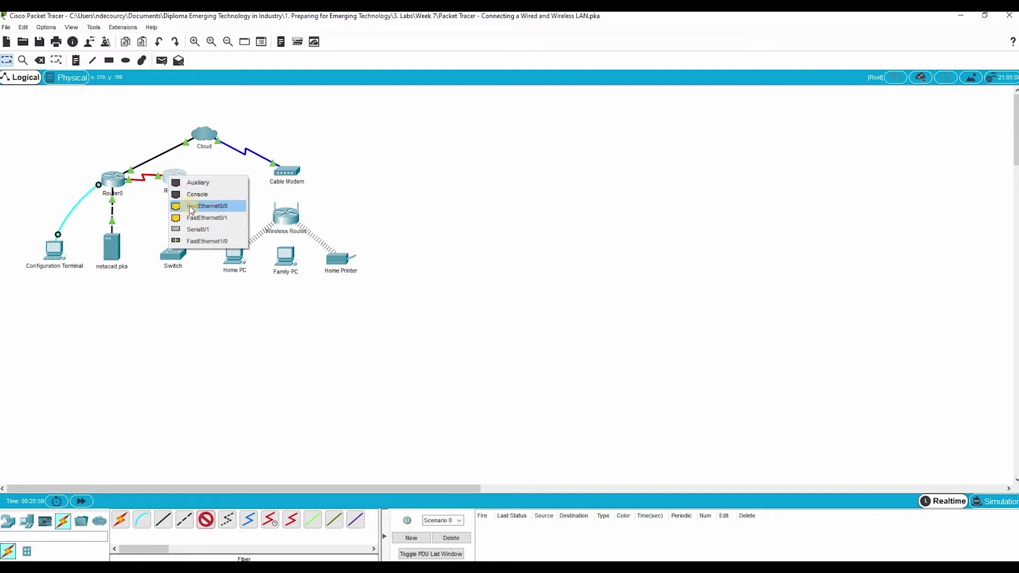
click(201, 241)
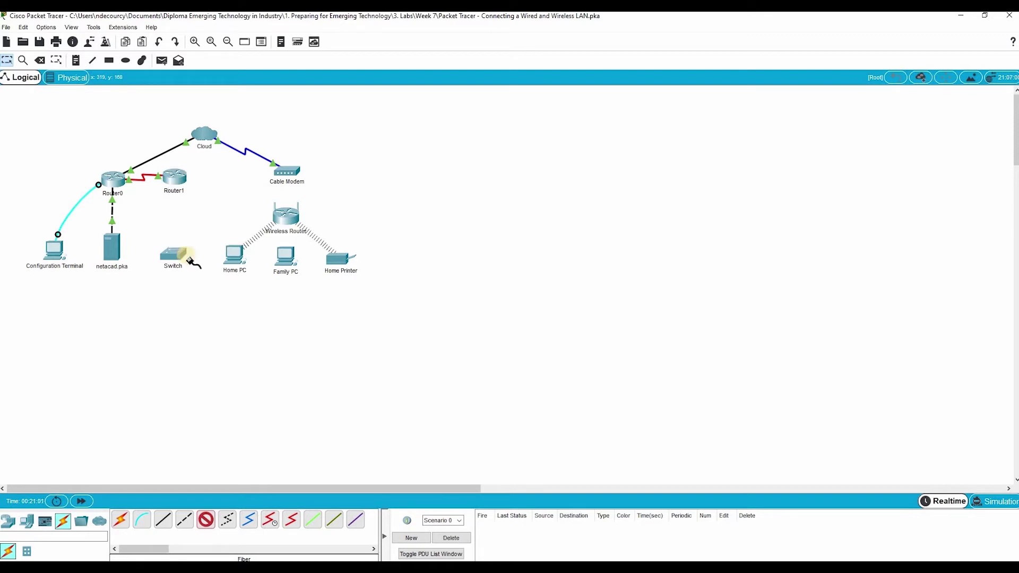
click(173, 250)
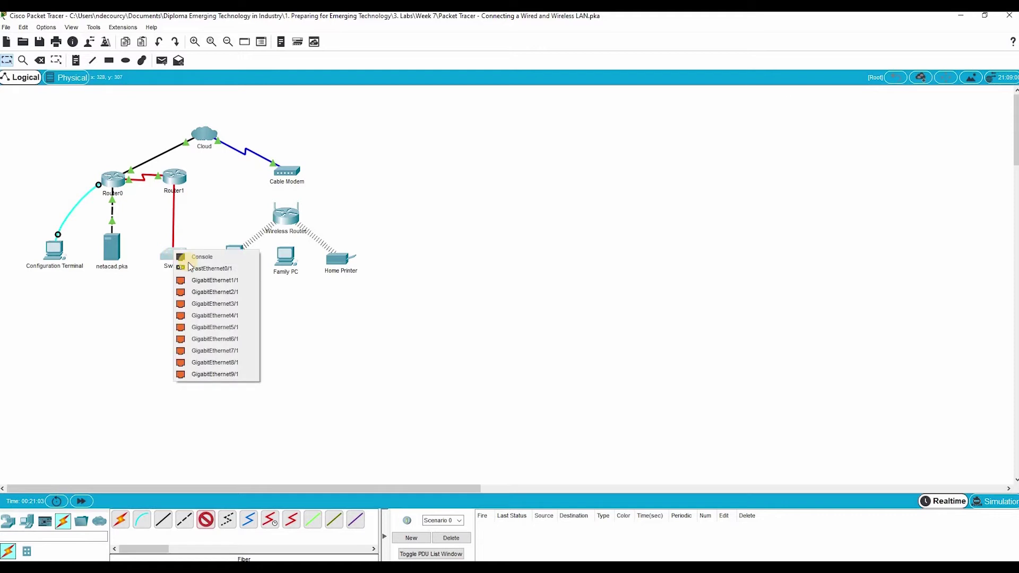
click(192, 268)
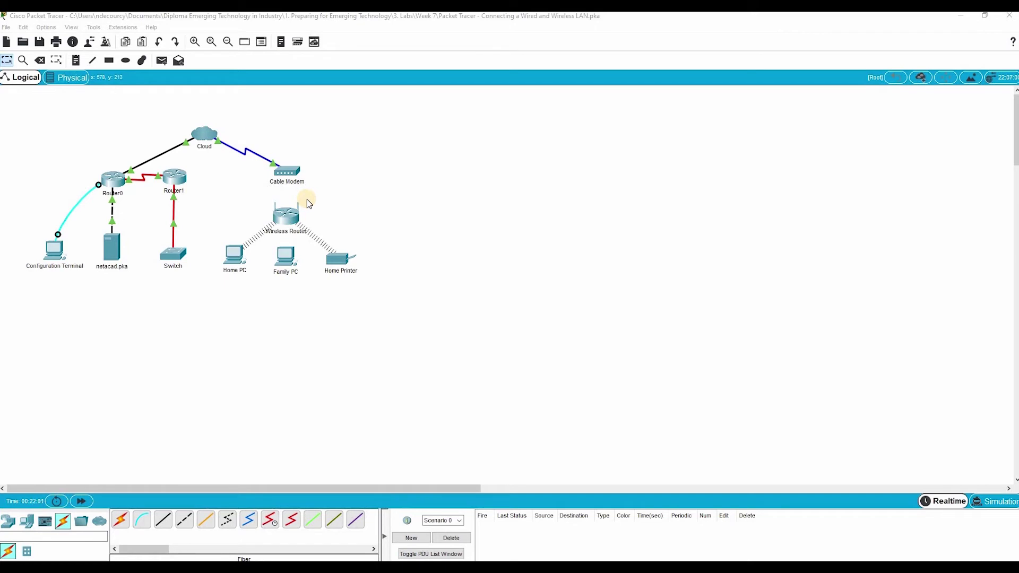
Step: Connect the Cable Modem to the Wireless Router's Internet port with a copper straight-through cable
click(170, 529)
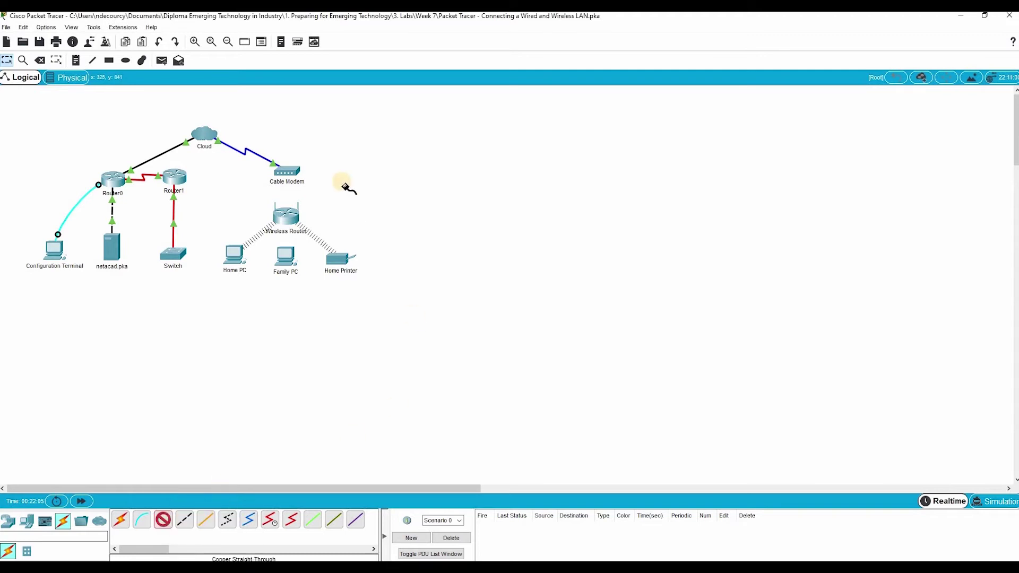
click(287, 173)
click(306, 176)
click(287, 215)
click(297, 225)
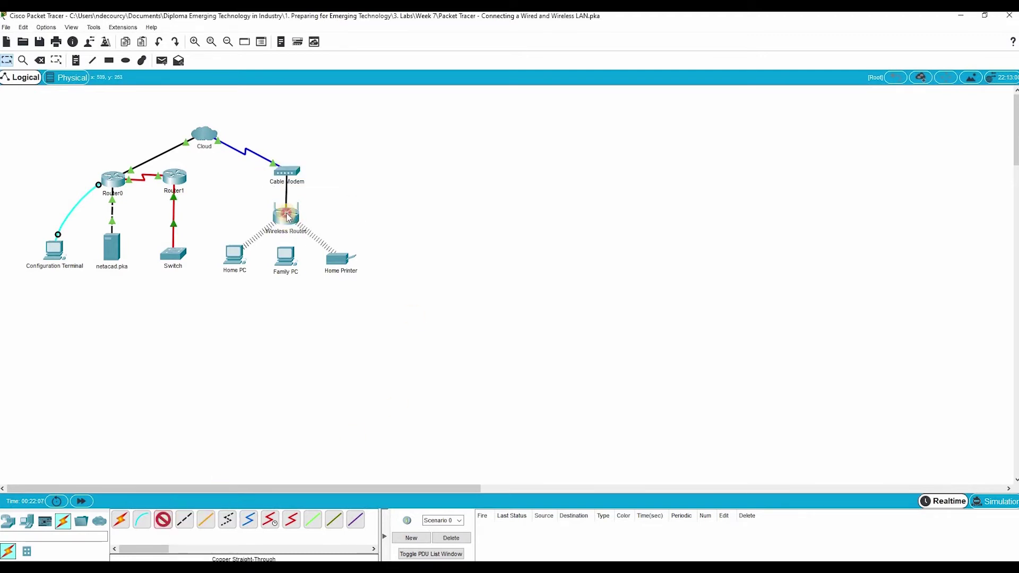
click(286, 216)
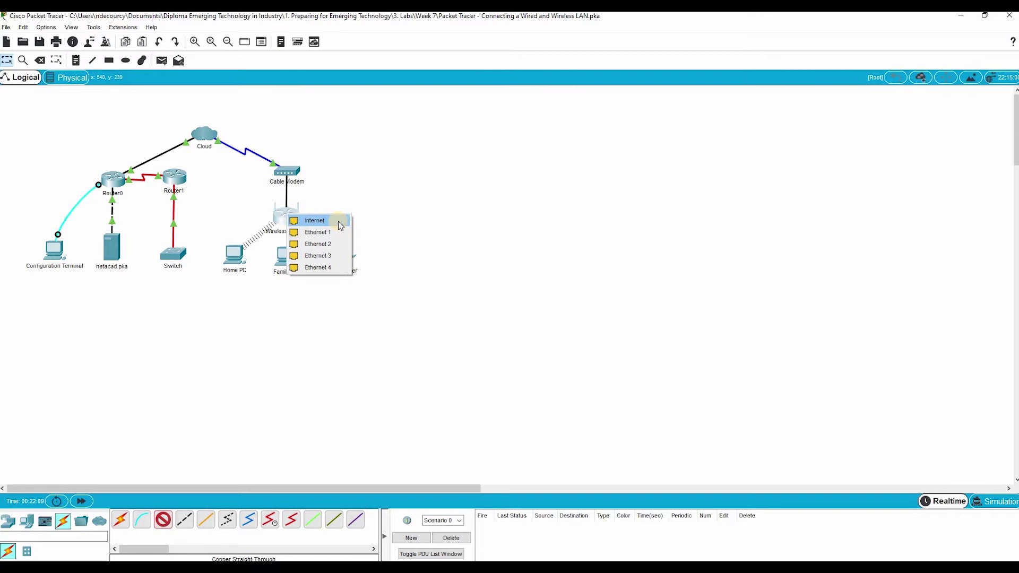
click(339, 221)
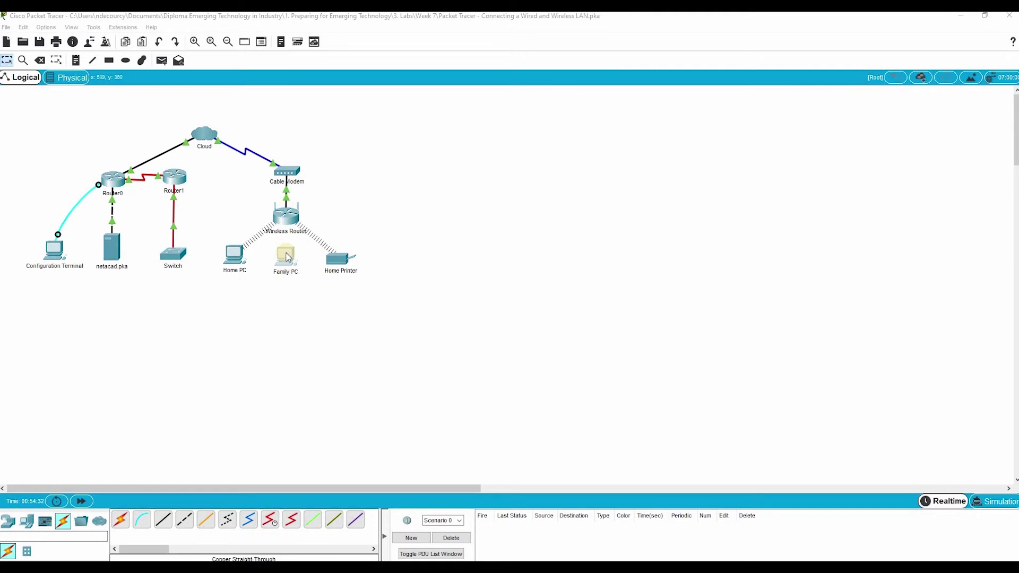
Step: Connect the Wireless Router's Ethernet 1 port to the Family PC's FastEthernet0 port with a copper straight-through cable
click(163, 519)
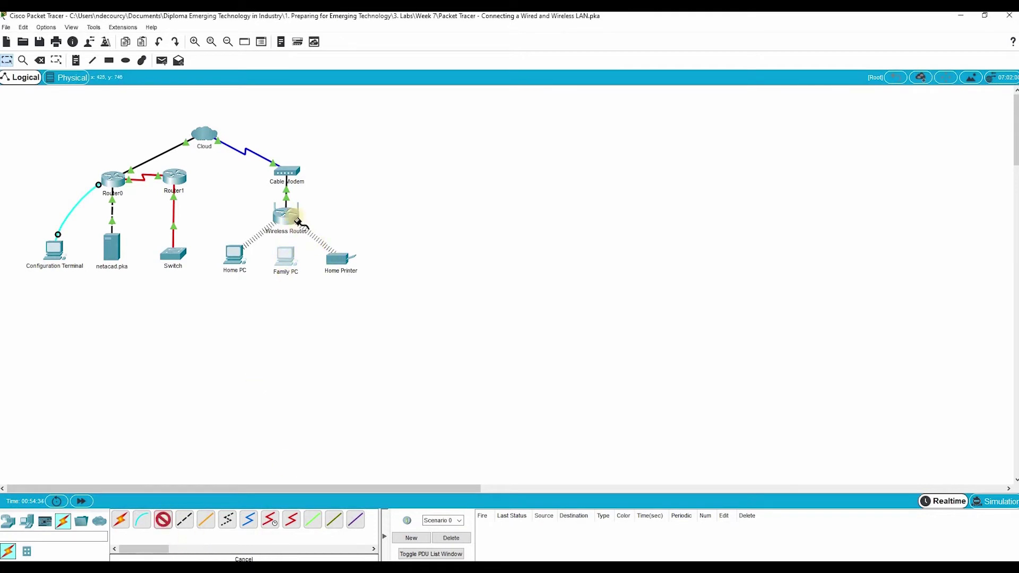
click(284, 216)
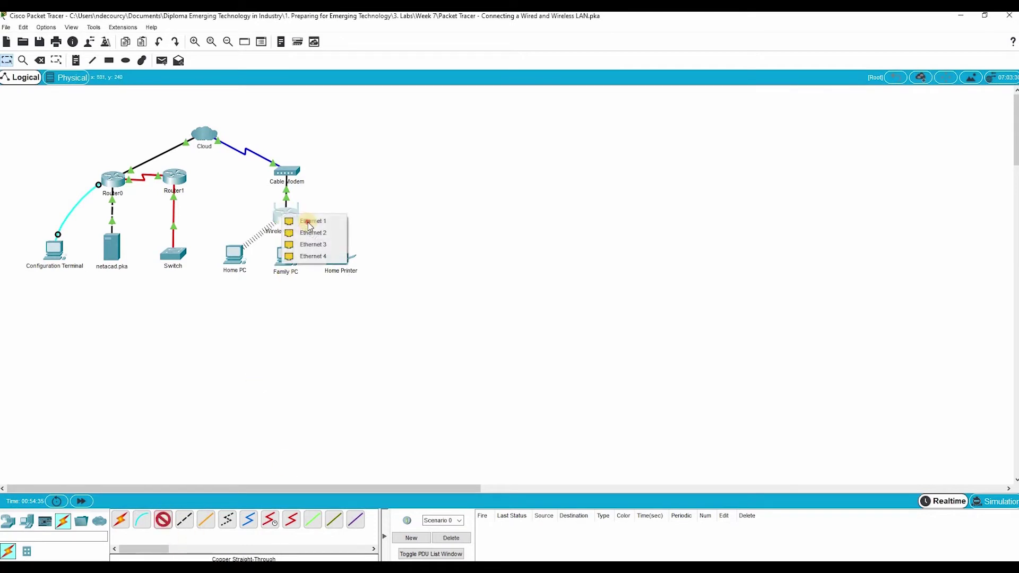
click(283, 252)
click(282, 254)
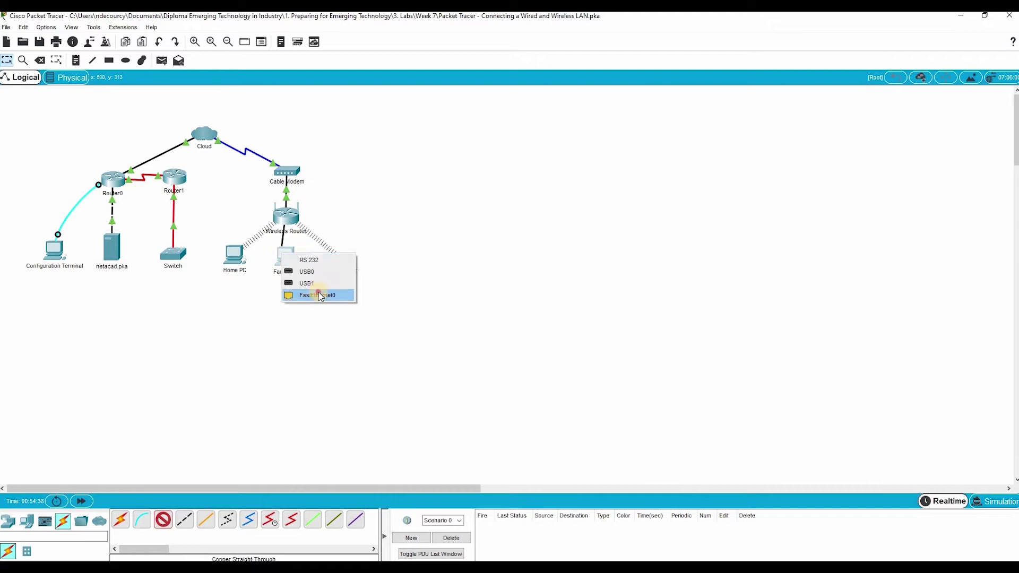
click(320, 295)
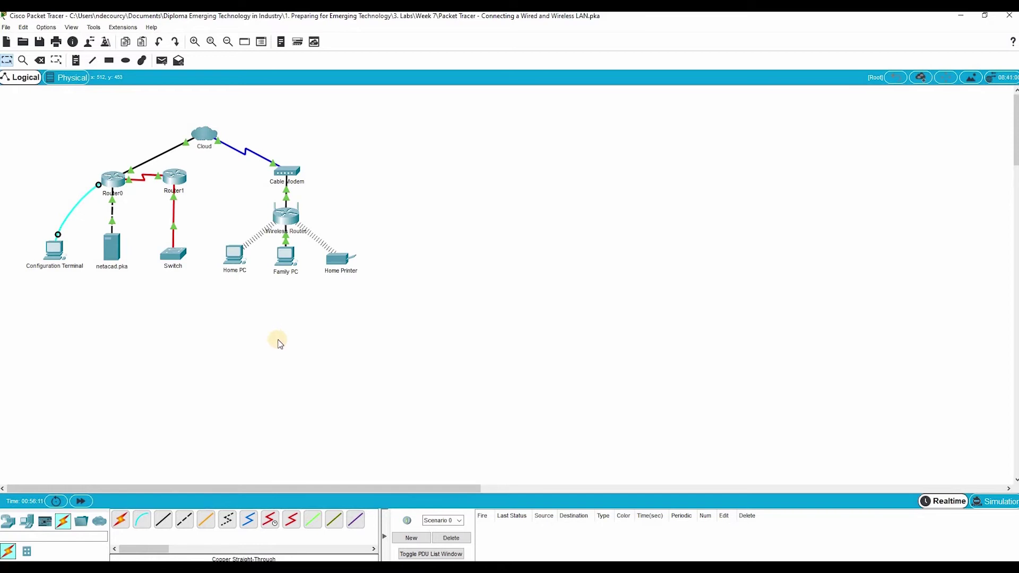
Step: Test connectivity from the Family PC's command prompt by pinging 10.0.0.254, and close the device window
click(286, 264)
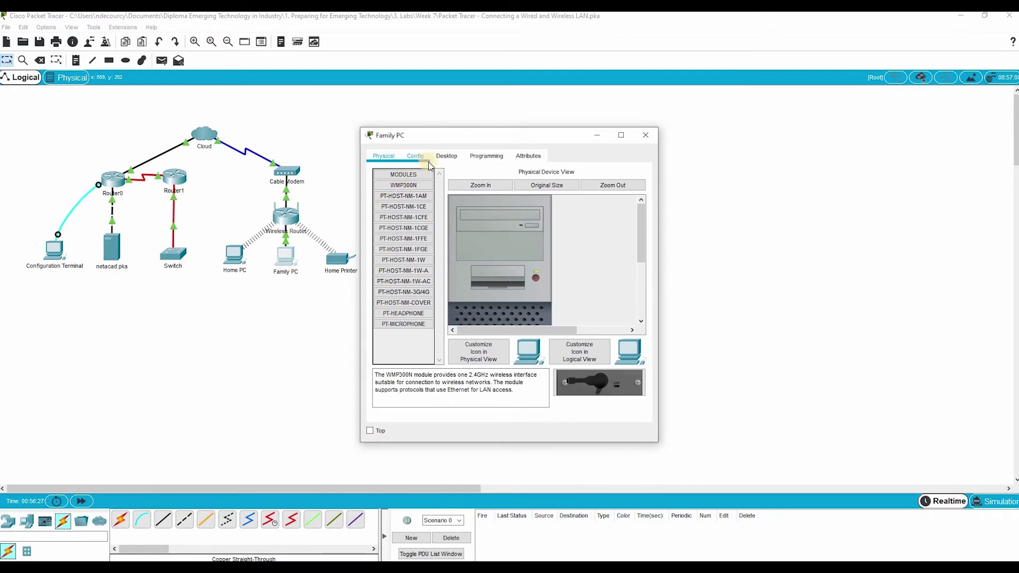
click(447, 156)
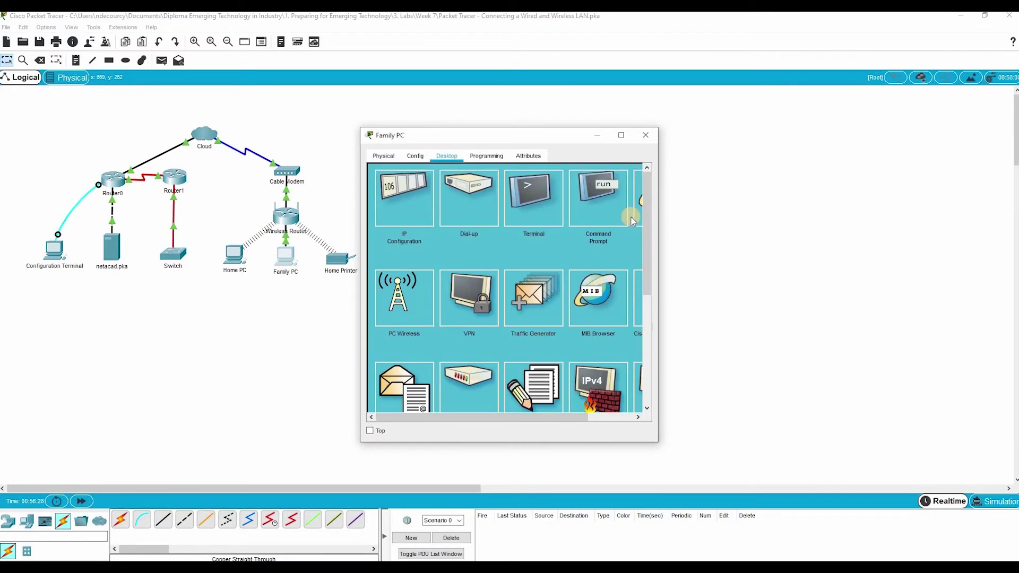
click(616, 187)
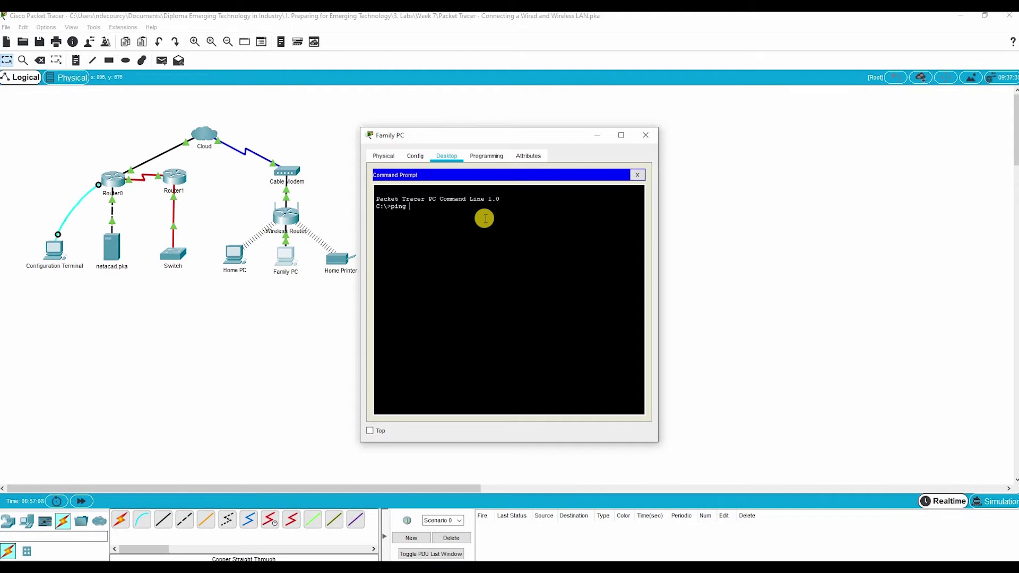
text(ping)
text(.0.0.254)
key(Return)
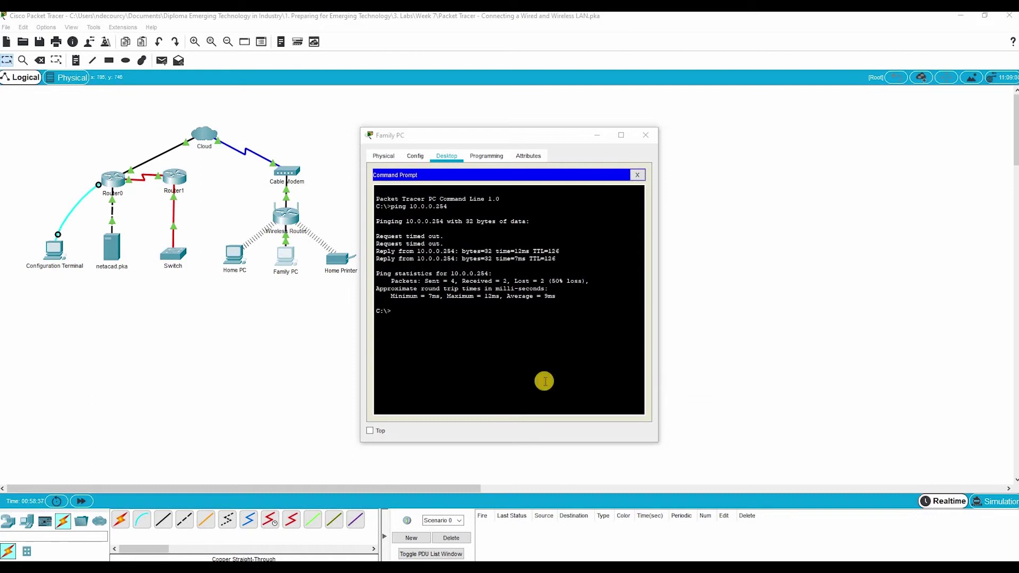
click(645, 135)
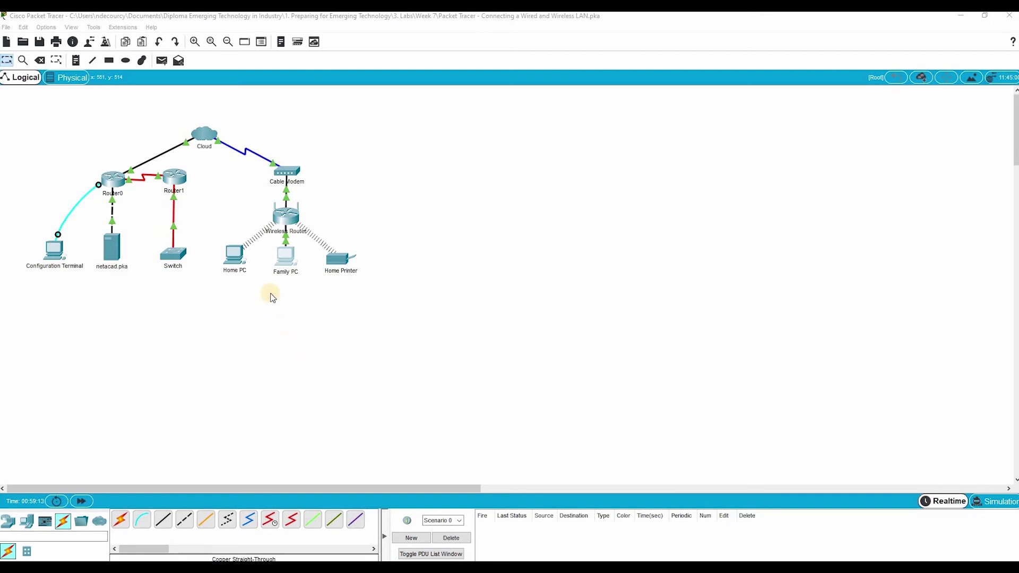
Step: Load the netacad.pka site in the Family PC's web browser
double_click(289, 258)
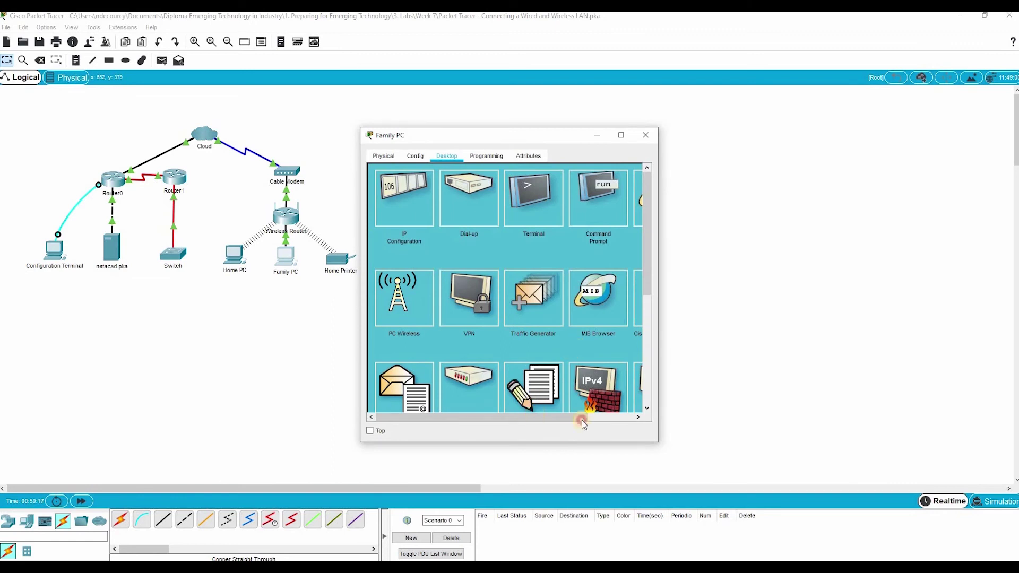
drag(578, 416, 624, 417)
click(603, 215)
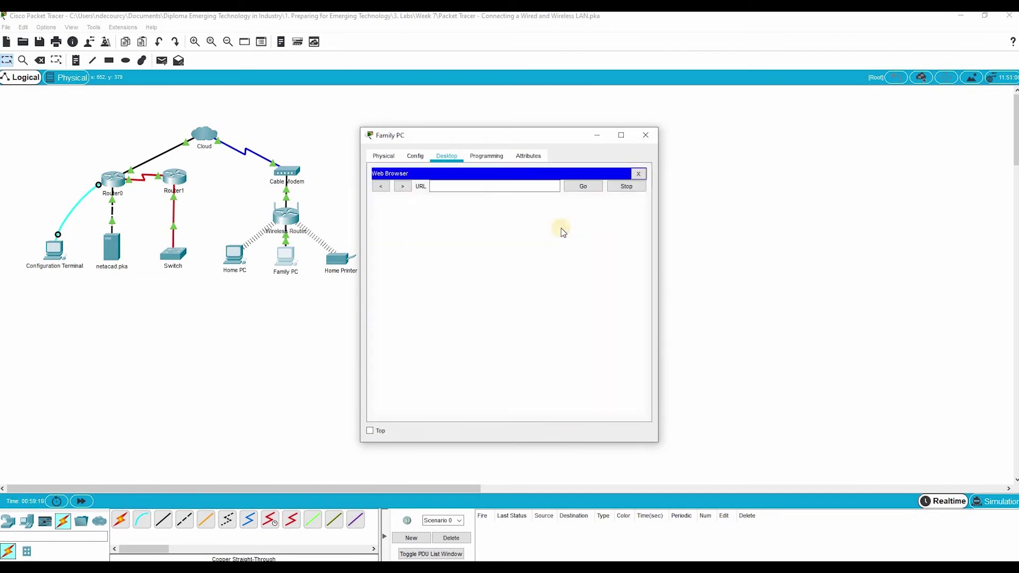
click(474, 192)
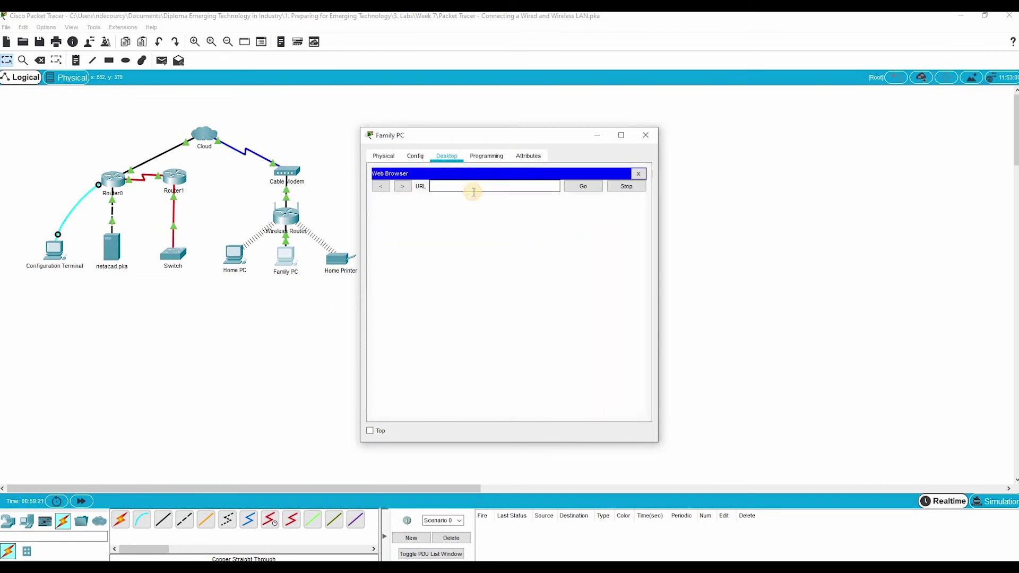
text(https://netcad.pkaa)
key(Return)
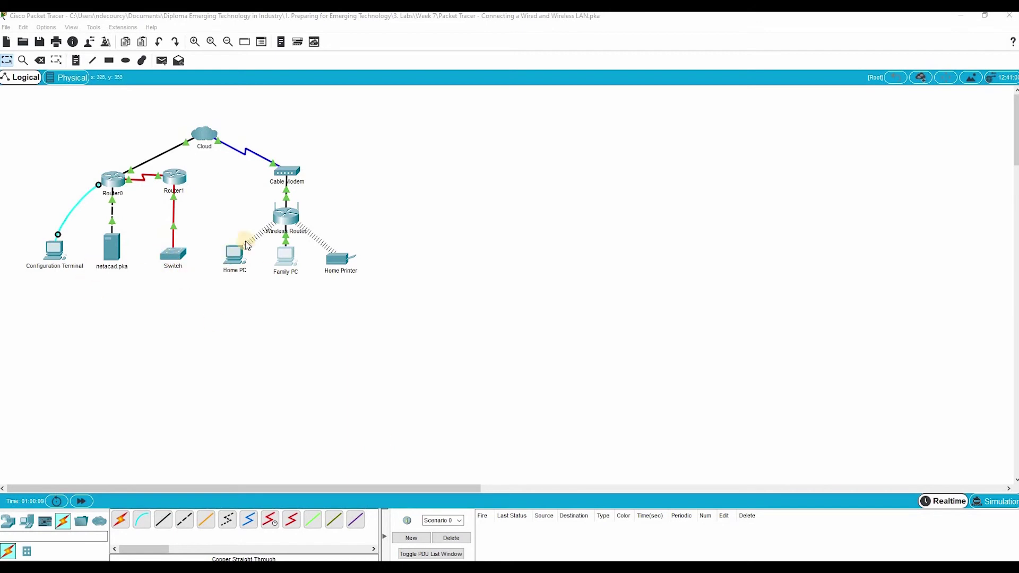
Step: Test connectivity from the Home PC's command prompt by pinging 172.16.0.2, and close the device window
click(225, 272)
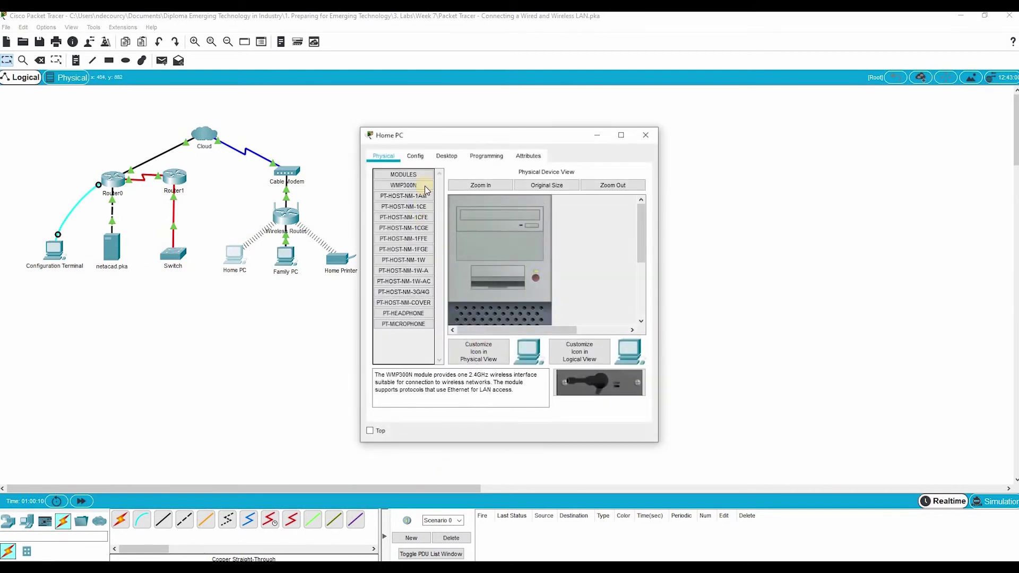
click(440, 157)
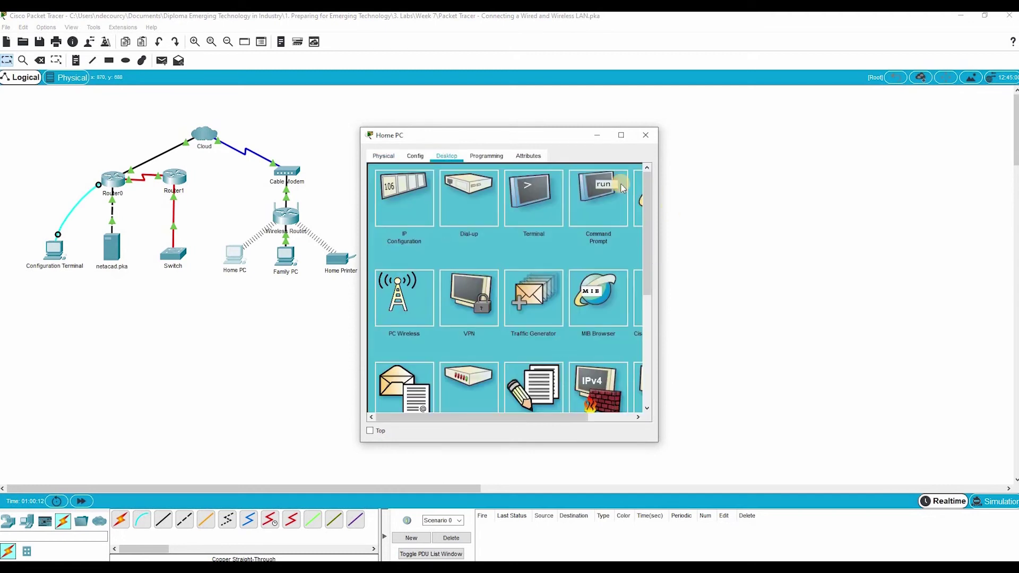
click(597, 189)
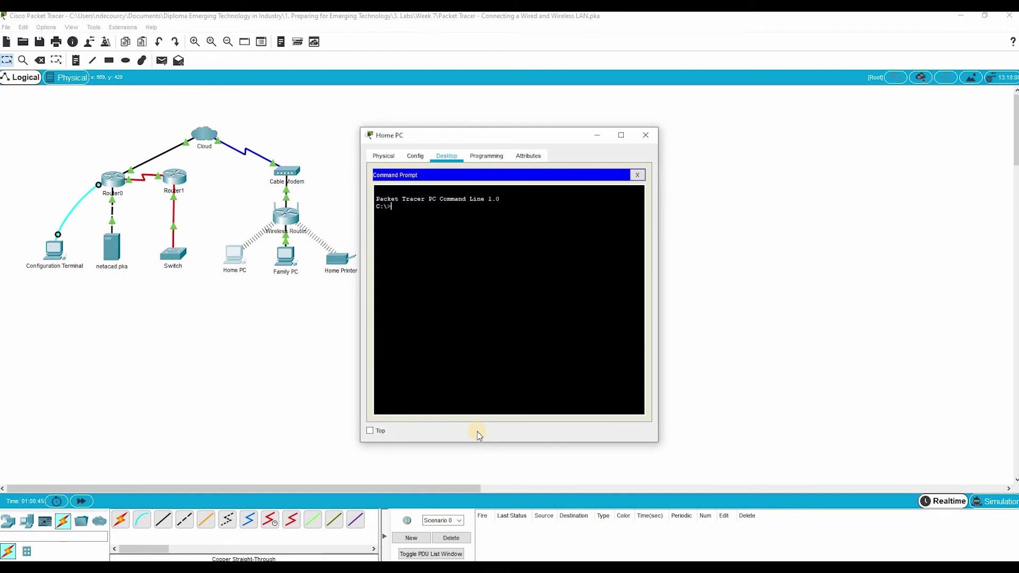
text(ping 172.16.0.2)
key(Return)
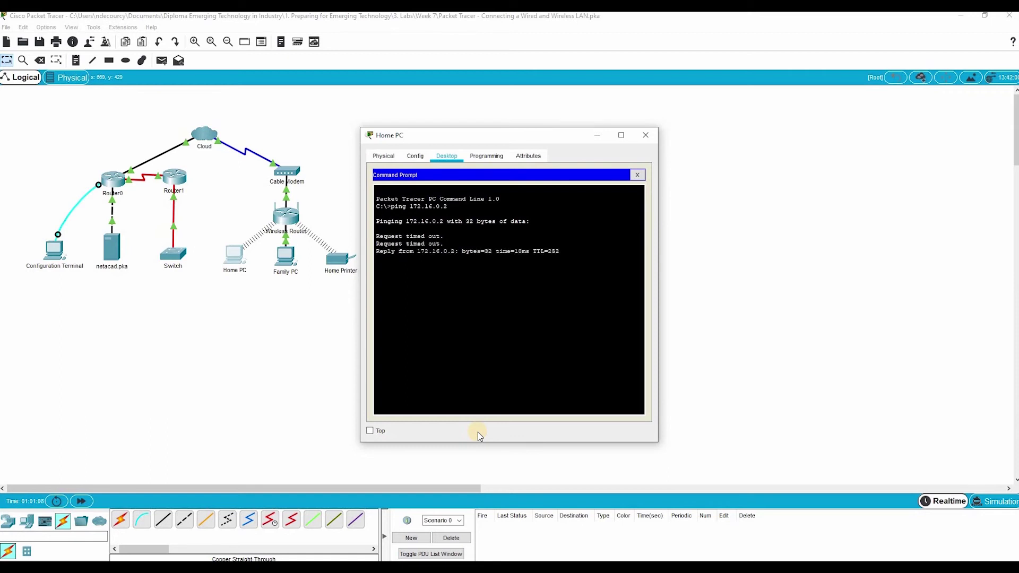
click(649, 135)
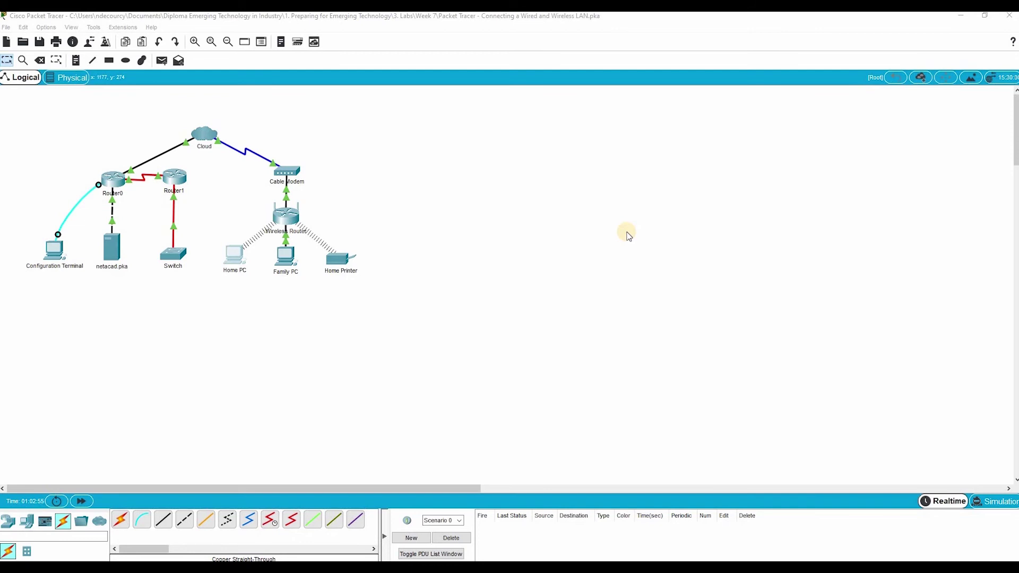
Step: Start a terminal session to Router0 from the Configuration Terminal, accepting the default port configuration
click(47, 257)
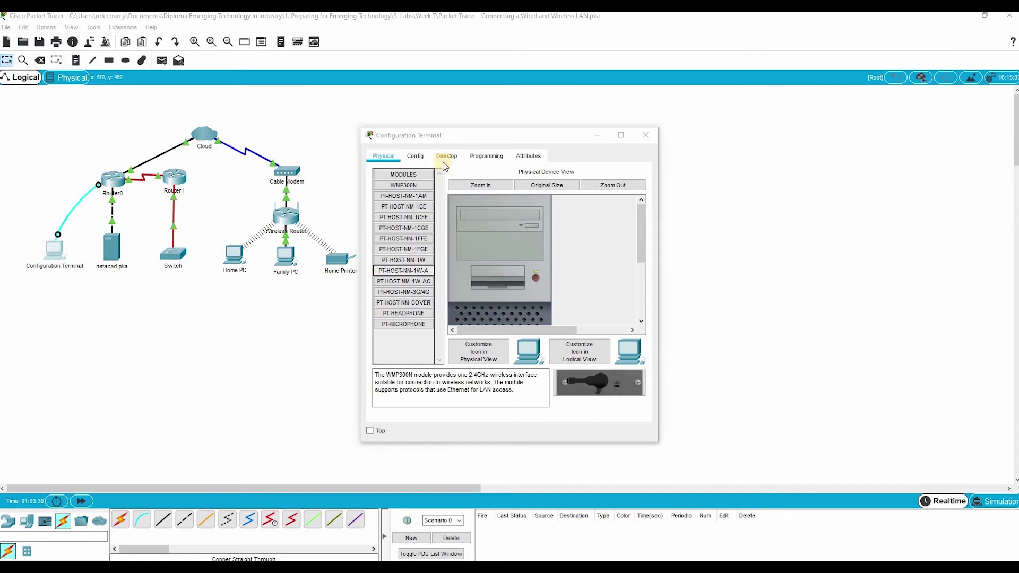
click(446, 157)
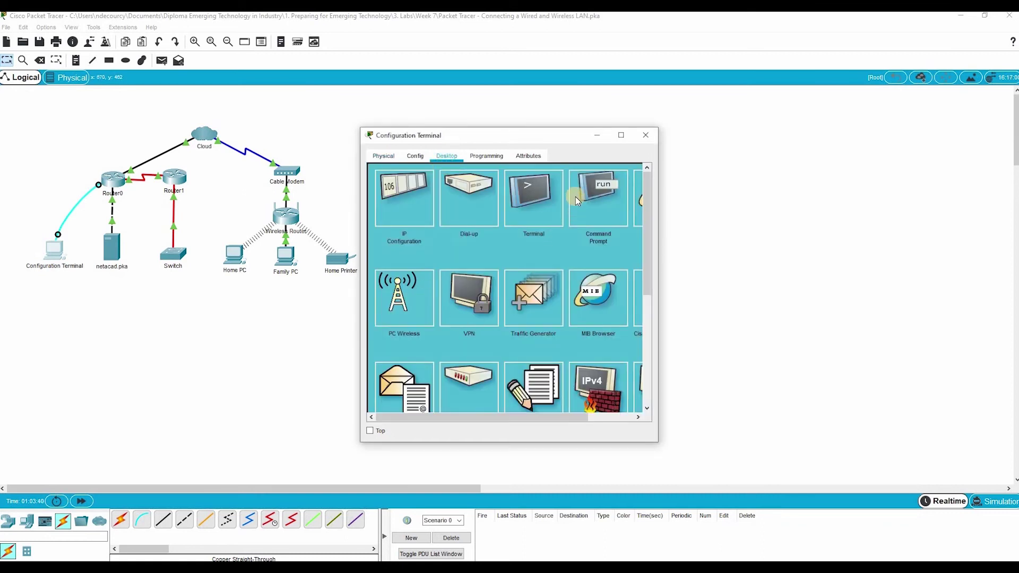
click(536, 186)
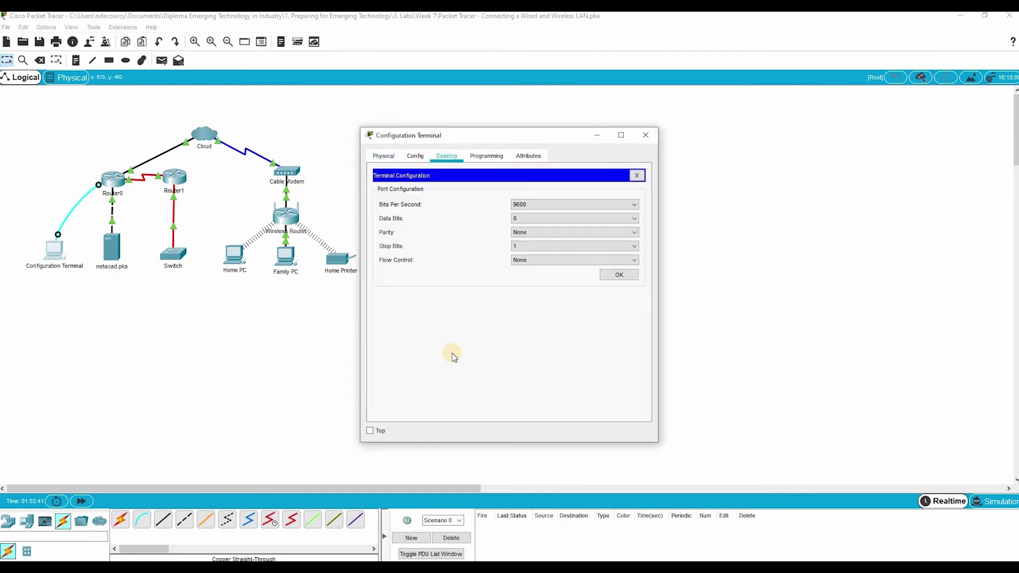
click(611, 275)
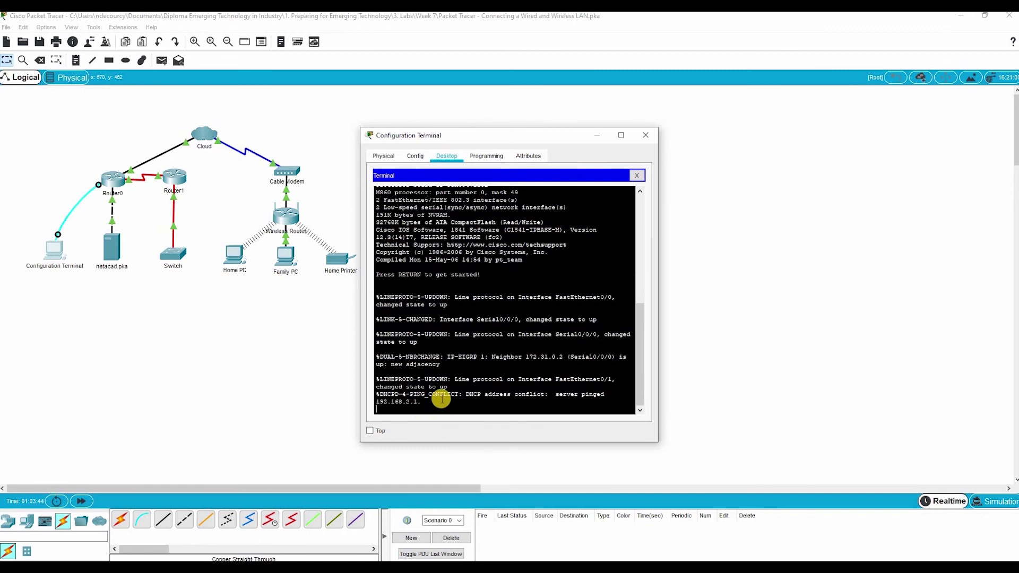
key(Return)
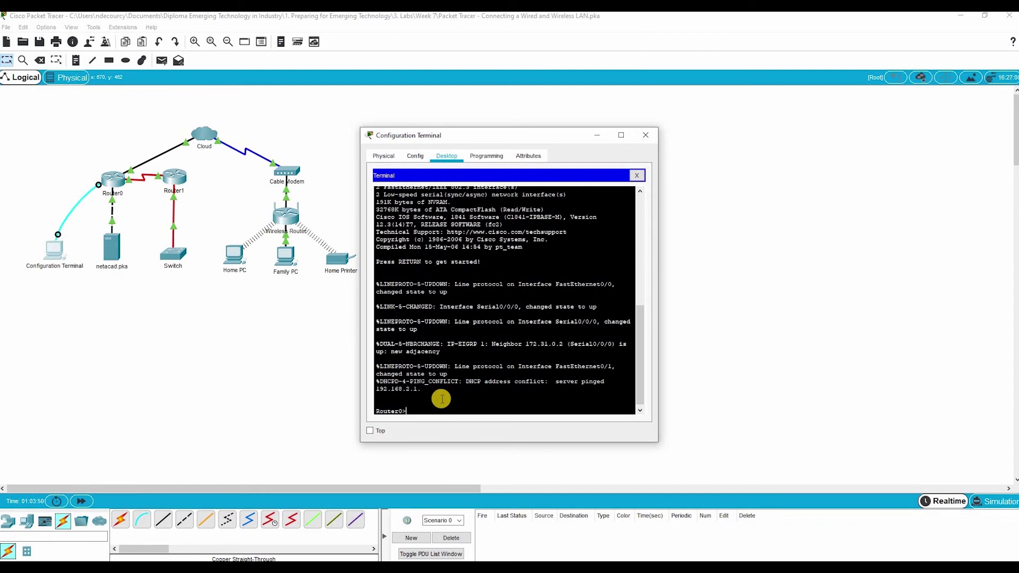
Step: Run show ip interface brief on Router0 to examine the state of its interfaces
text(show ip interfeace brief)
key(Left)
key(Left)
key(Left)
key(Left)
key(Left)
key(Left)
key(Left)
key(BackSpace)
key(Right)
key(Right)
key(Return)
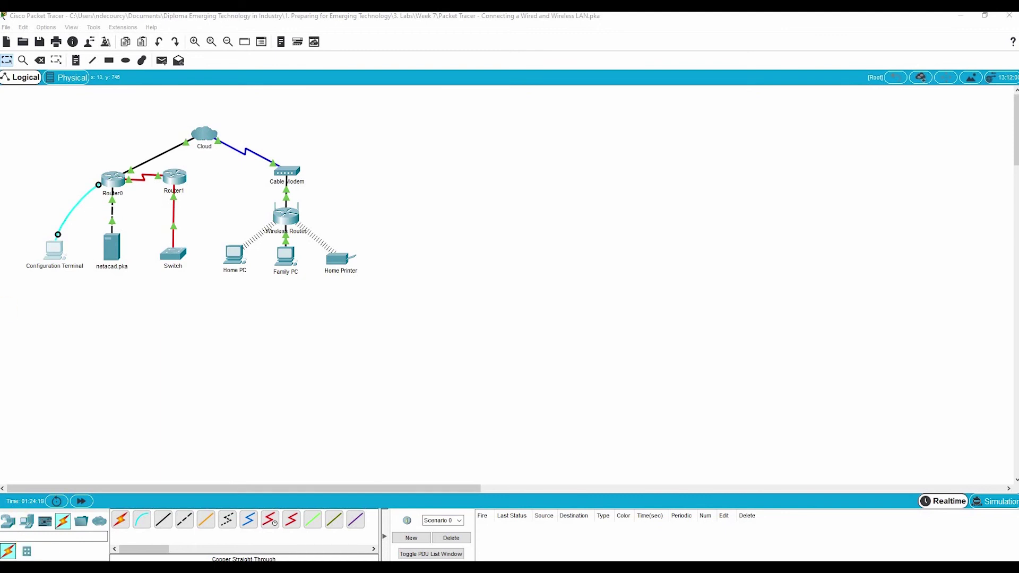
Step: Switch to the physical workspace and open Home City to examine the network locations
click(67, 78)
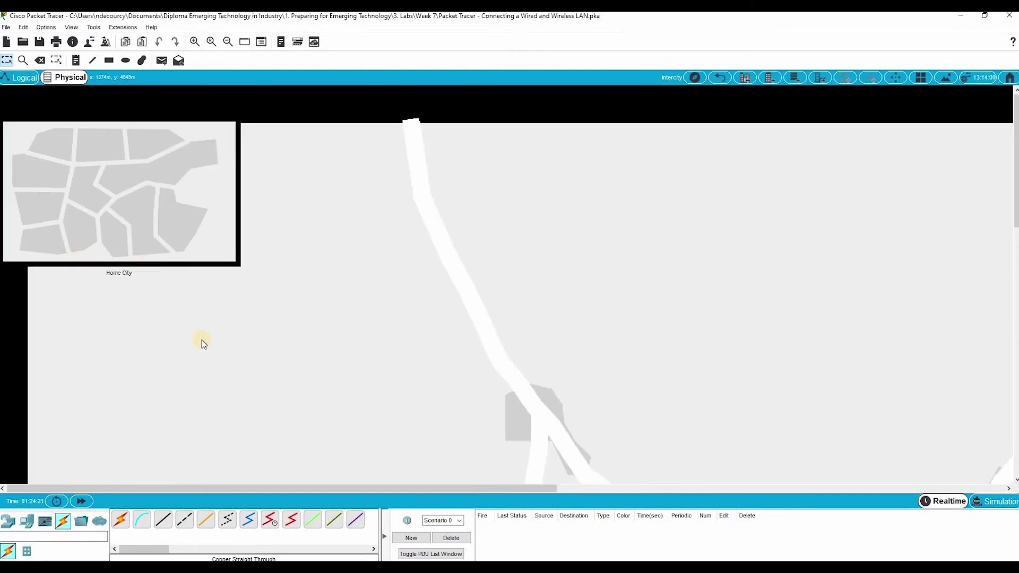
click(100, 191)
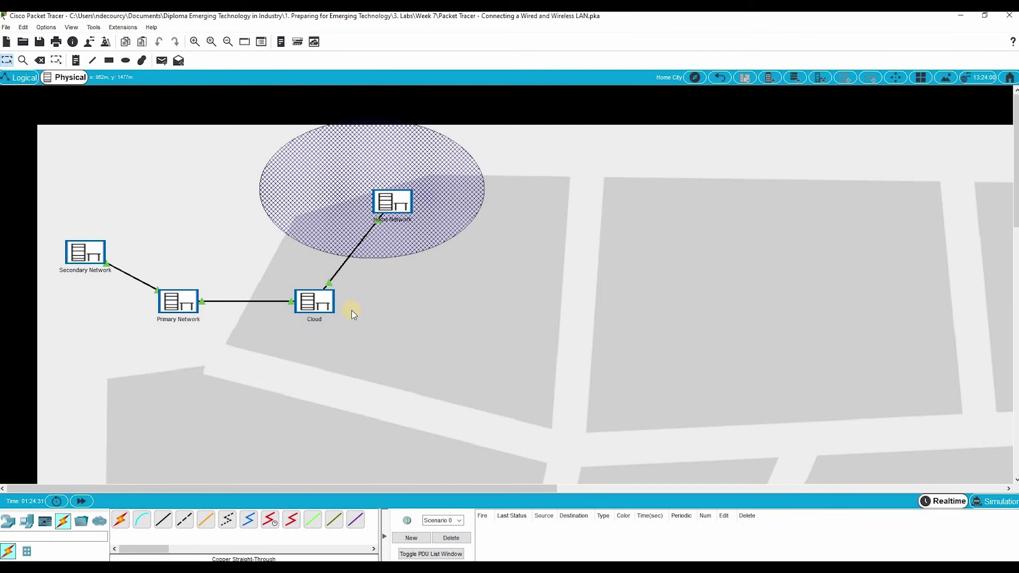
Step: Examine the Cloud rack, then the Primary Network rack with Router0's cable connections and the Configuration Terminal, returning to Home City after each
click(309, 306)
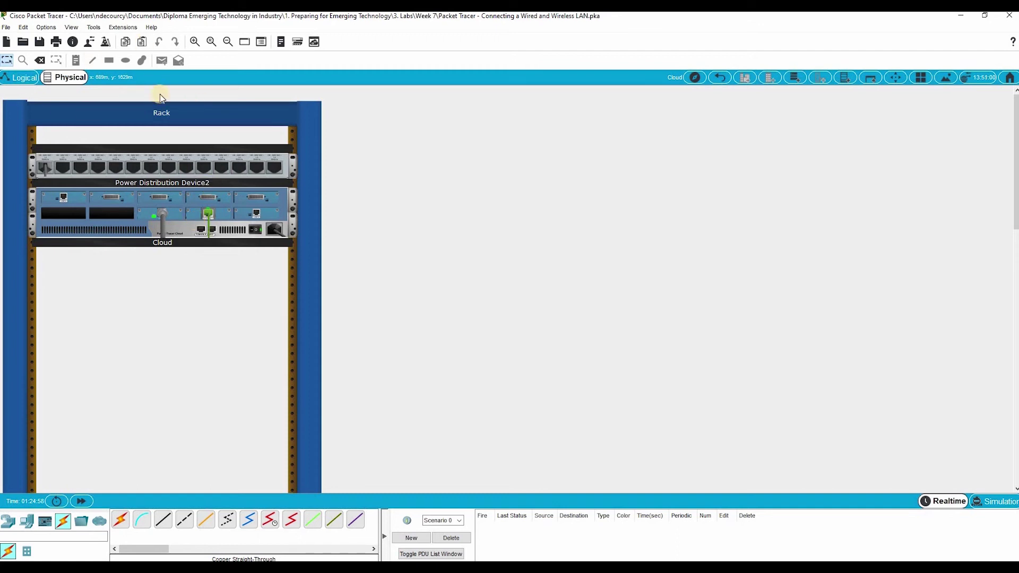
click(720, 77)
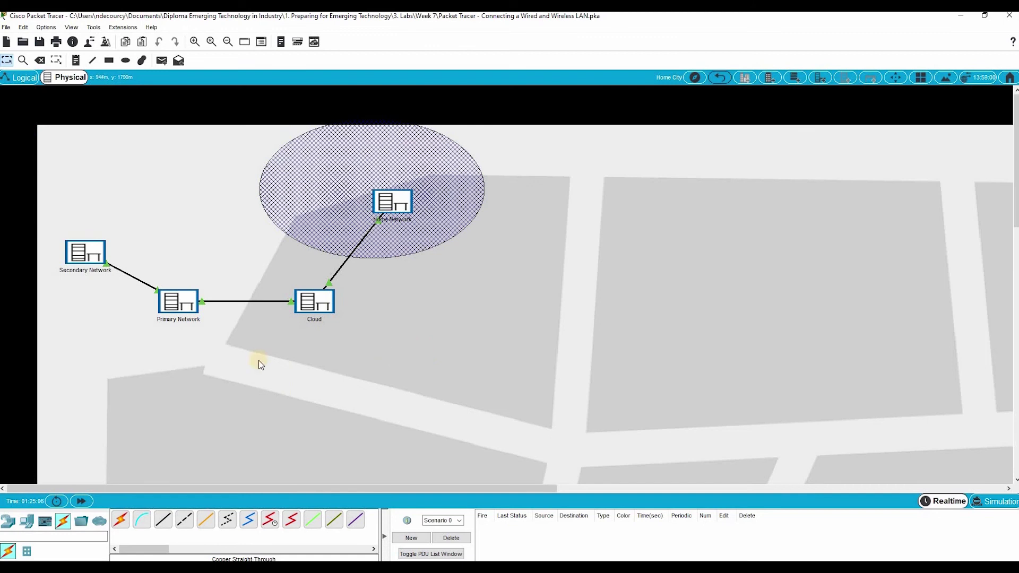
click(179, 301)
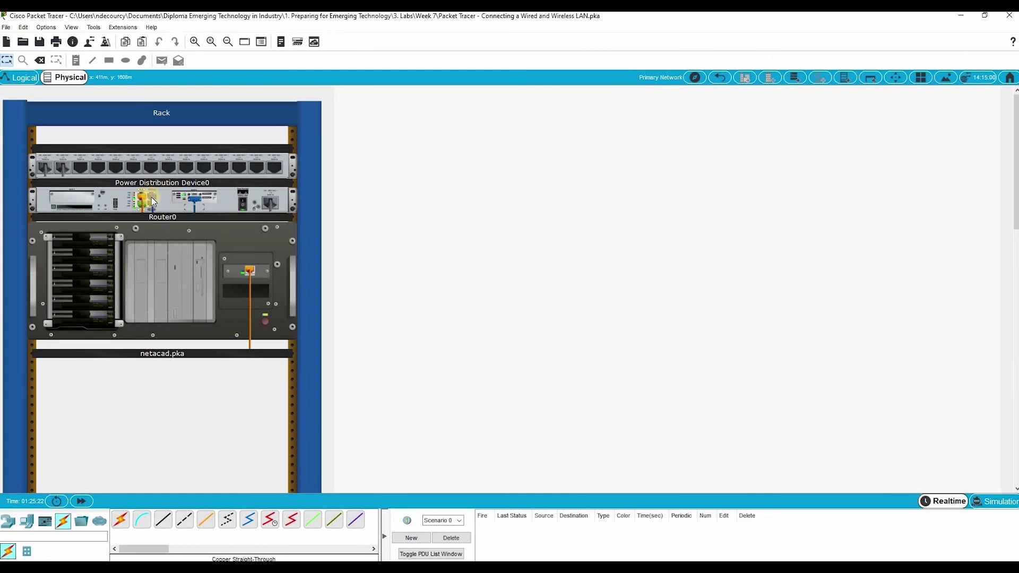
mouse_move(152, 198)
mouse_move(191, 204)
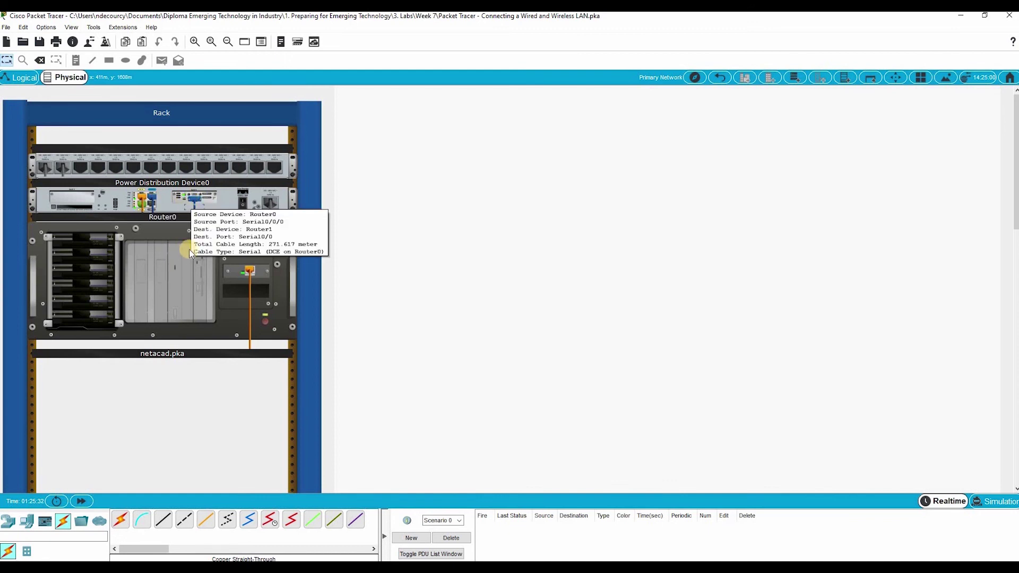
scroll(277, 284, down, 3)
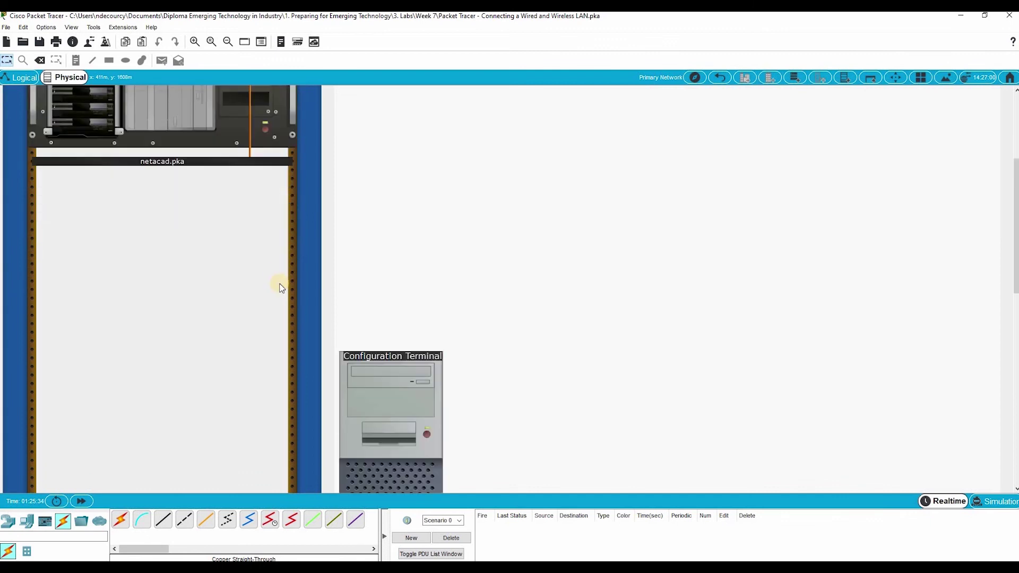
scroll(279, 286, down, 2)
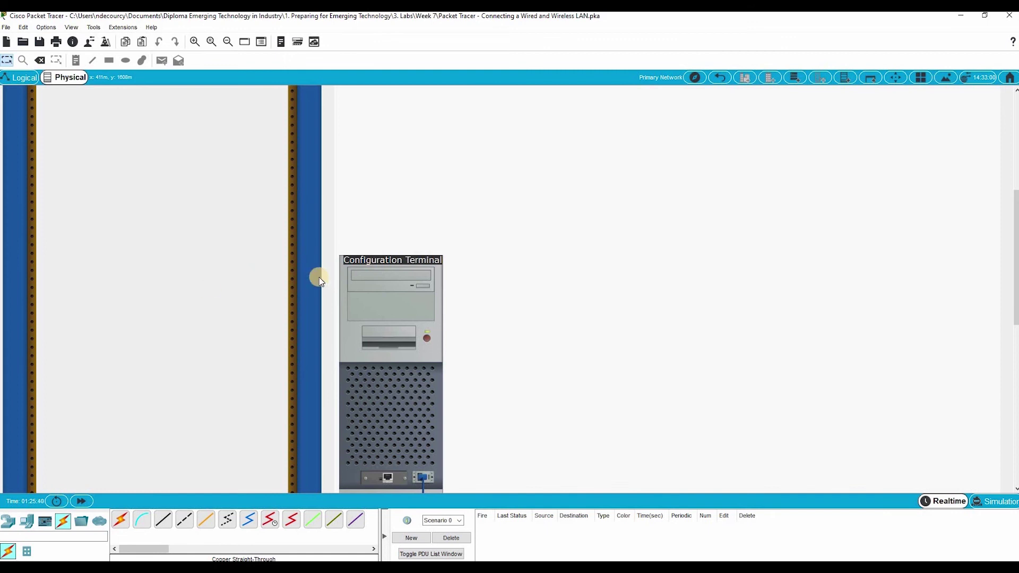
click(721, 78)
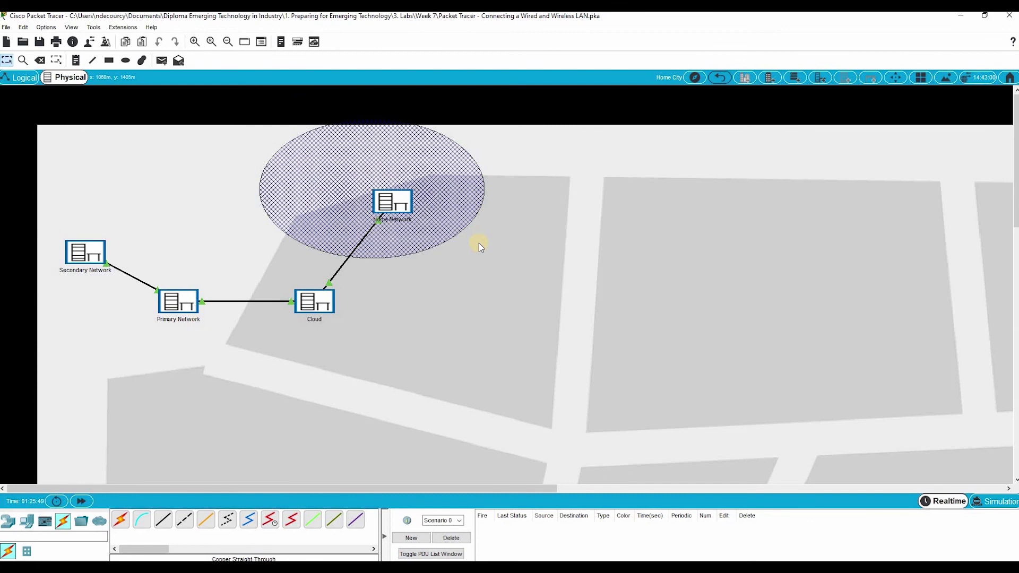
Step: Open the Secondary Network to examine Router1 and the Switch in its rack, and return to Home City
click(83, 249)
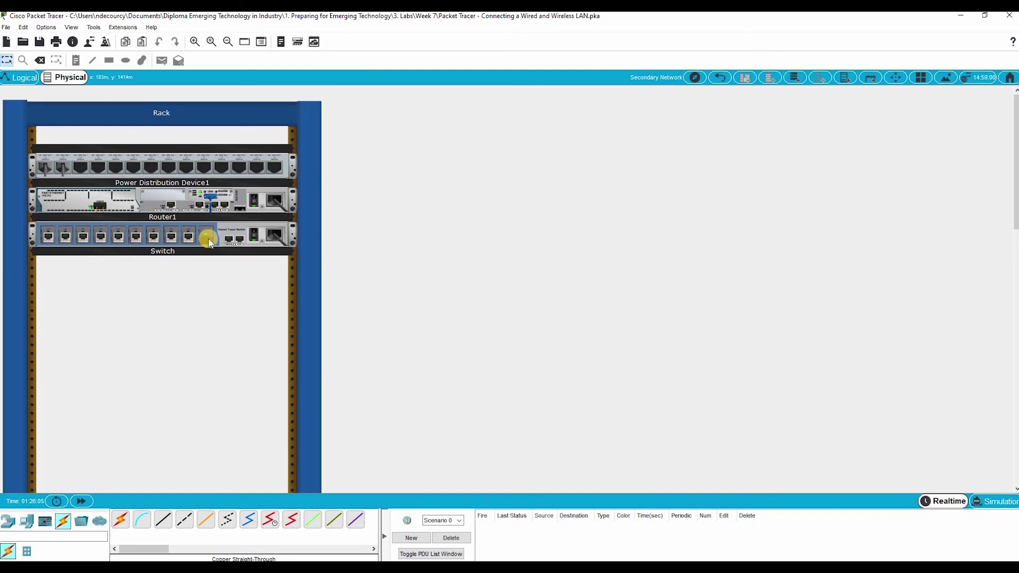
mouse_move(210, 242)
click(723, 80)
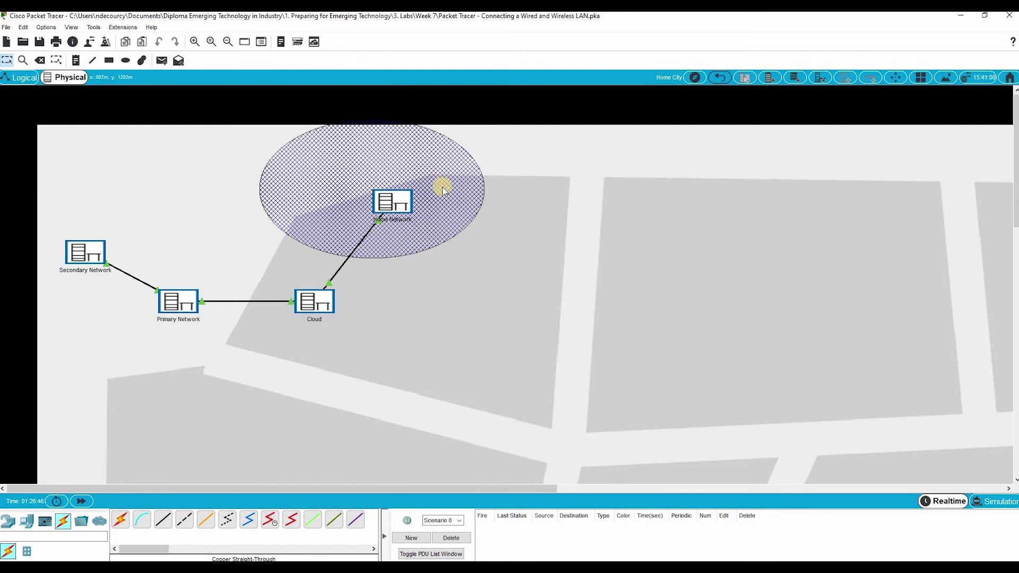
Step: Examine the PCs, cable modem and printer on the Home Network's tables, and switch back to the logical workspace
click(407, 207)
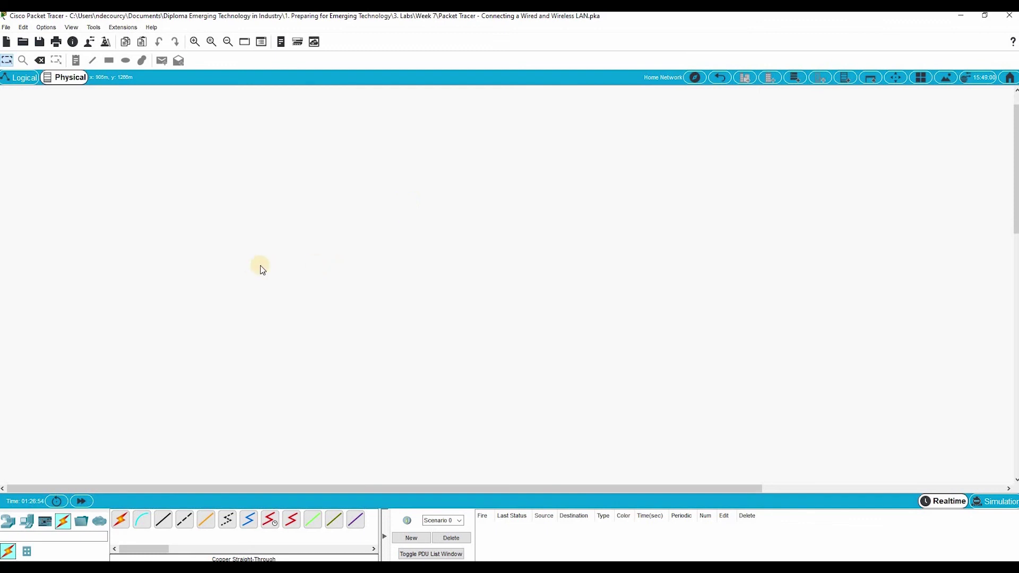
scroll(265, 263, down, 8)
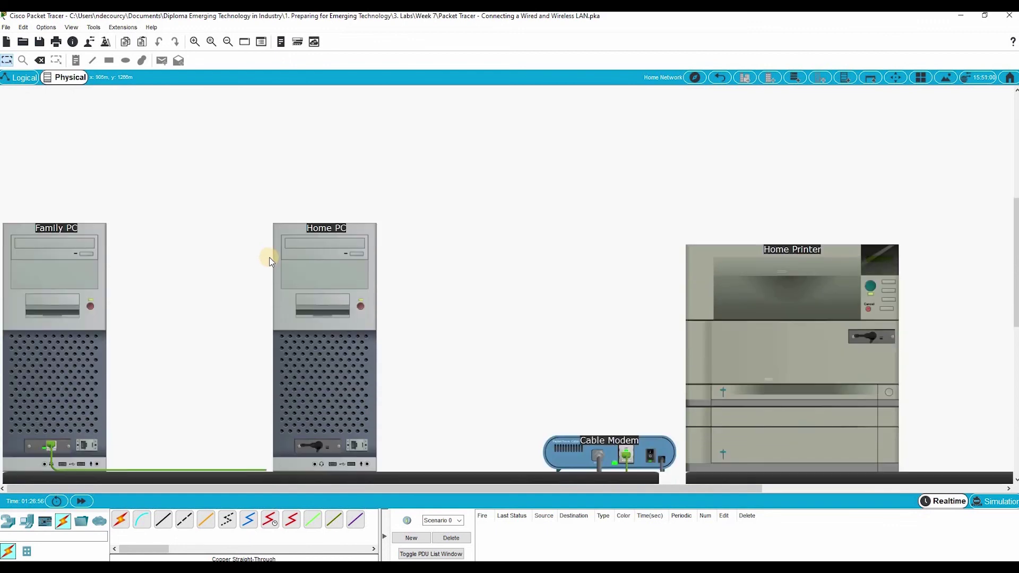
scroll(269, 261, down, 5)
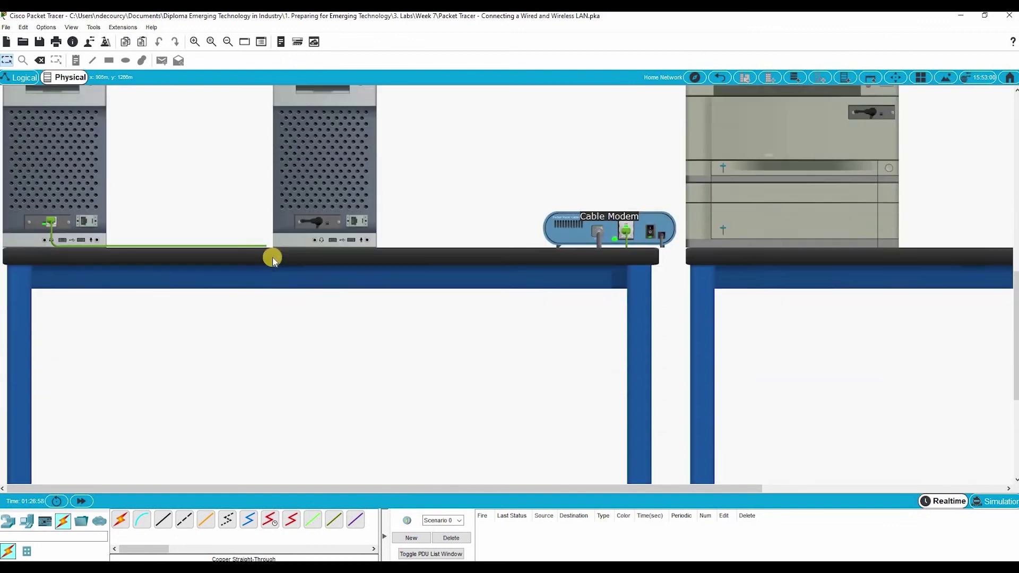
scroll(272, 260, down, 4)
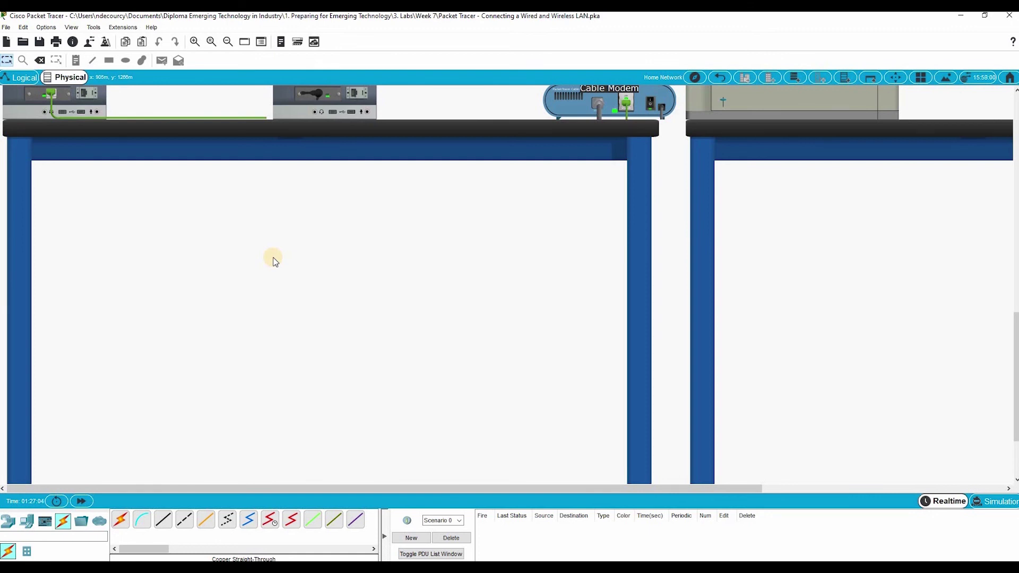
scroll(275, 262, down, 3)
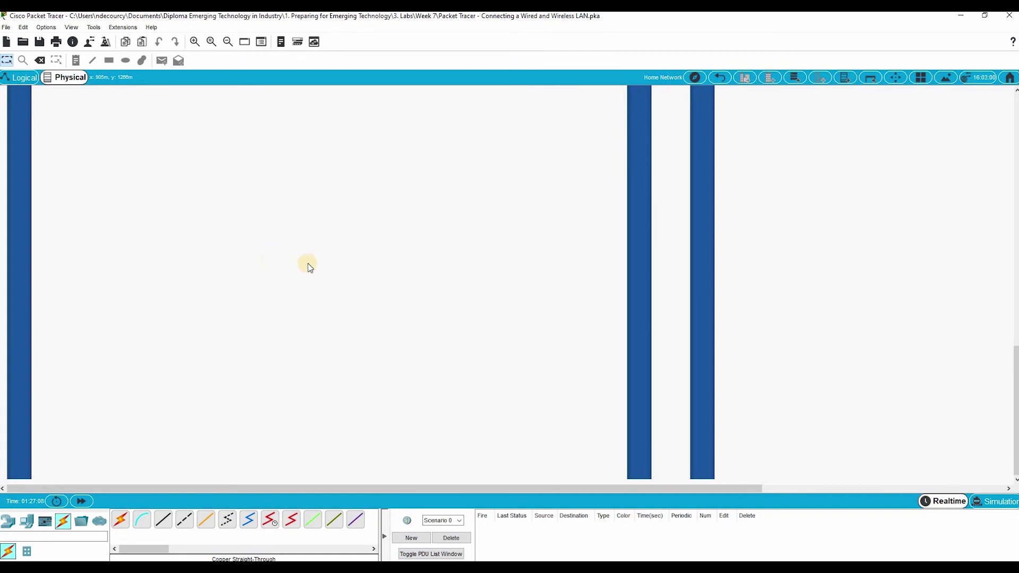
scroll(309, 263, up, 3)
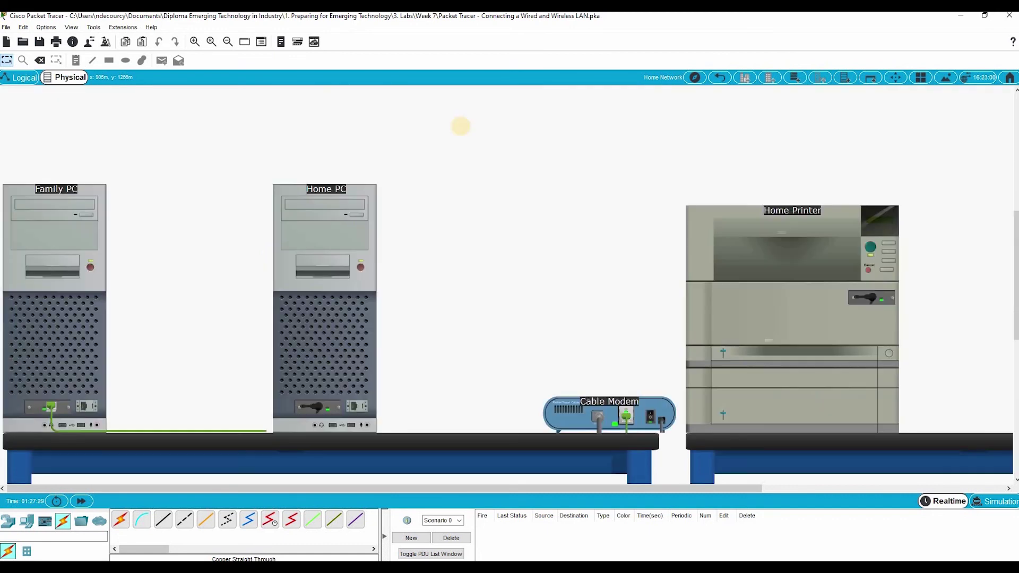
click(720, 78)
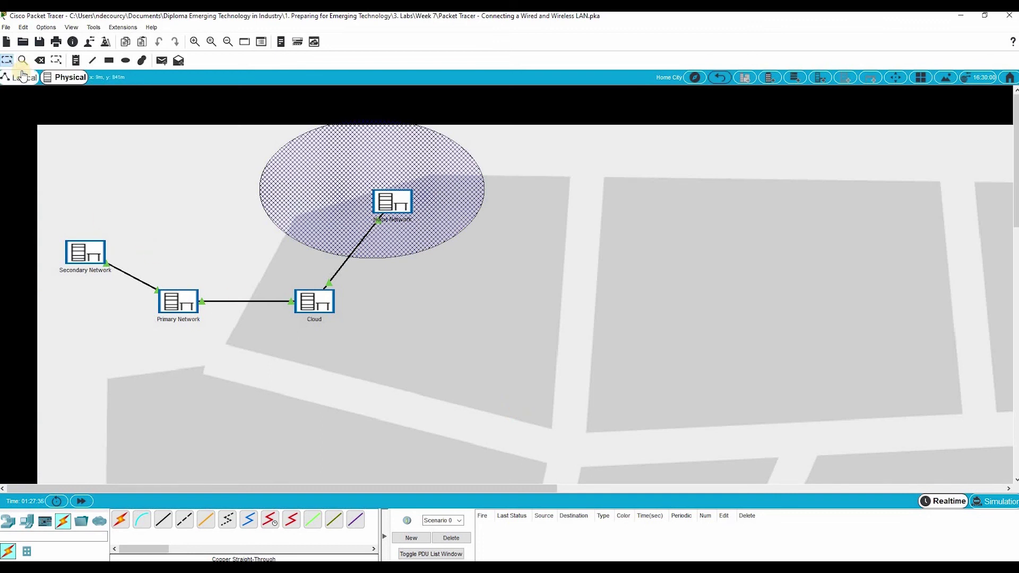
click(23, 75)
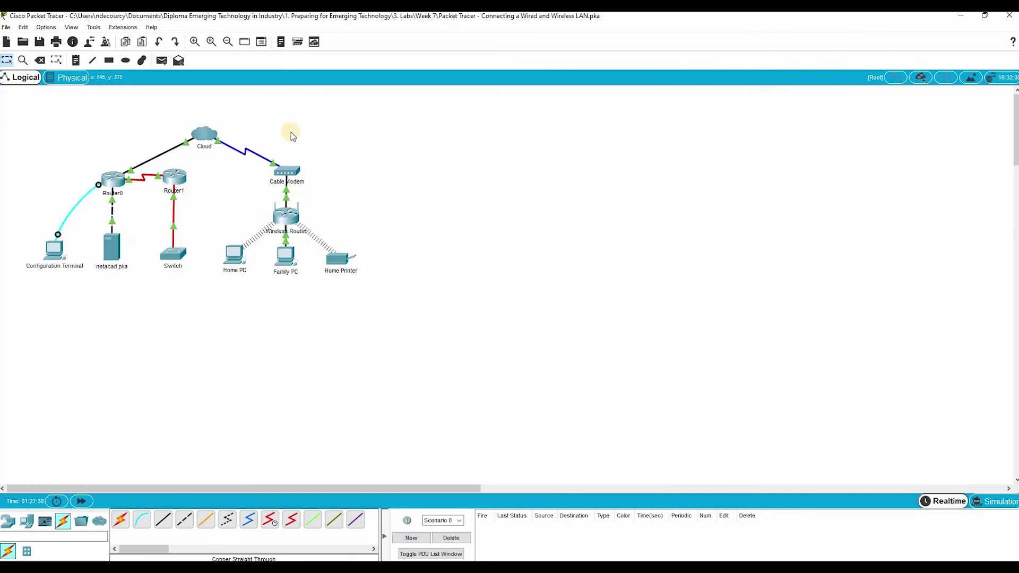